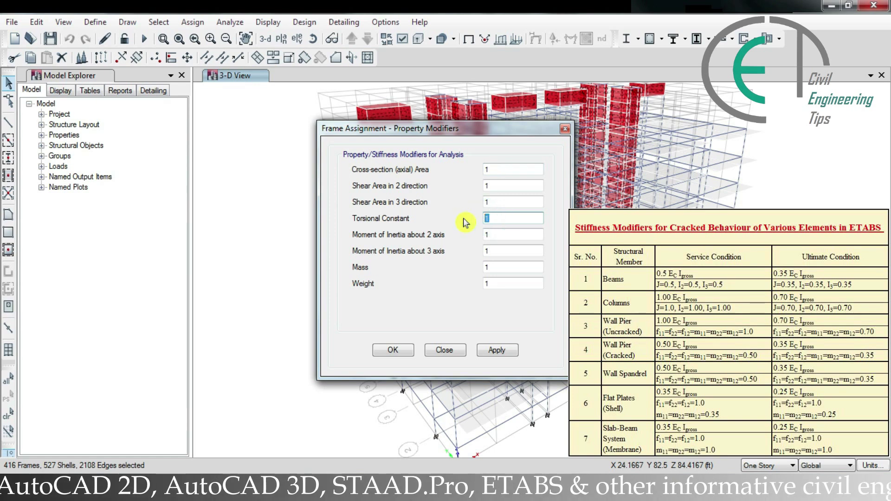
- Set the torsional constant modifier to 0.5 for the selected frames and apply the assignment
type("0.")
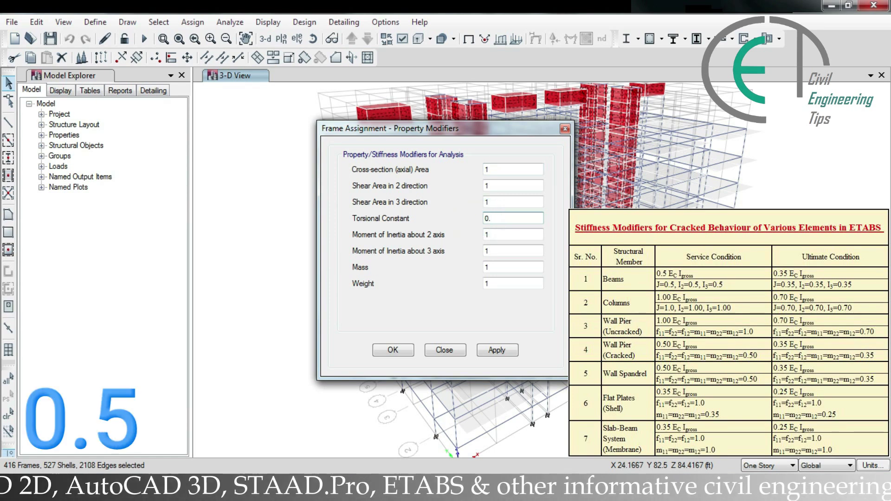
type("5")
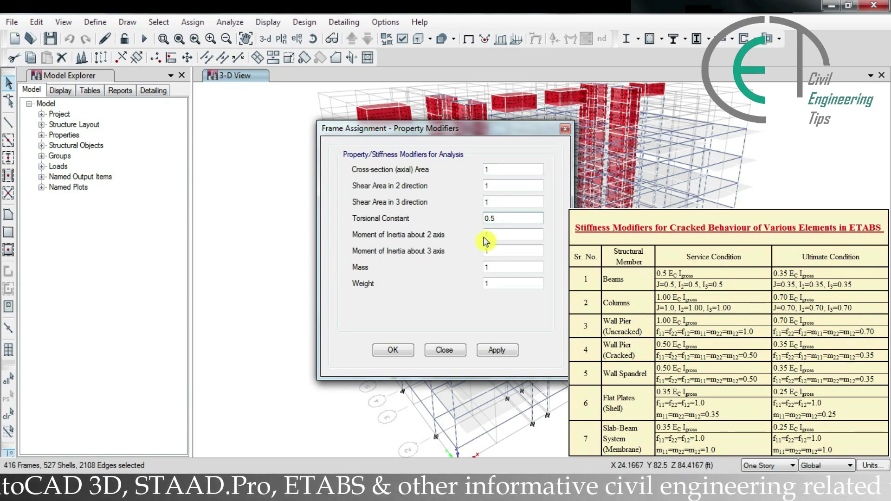
left_click(501, 351)
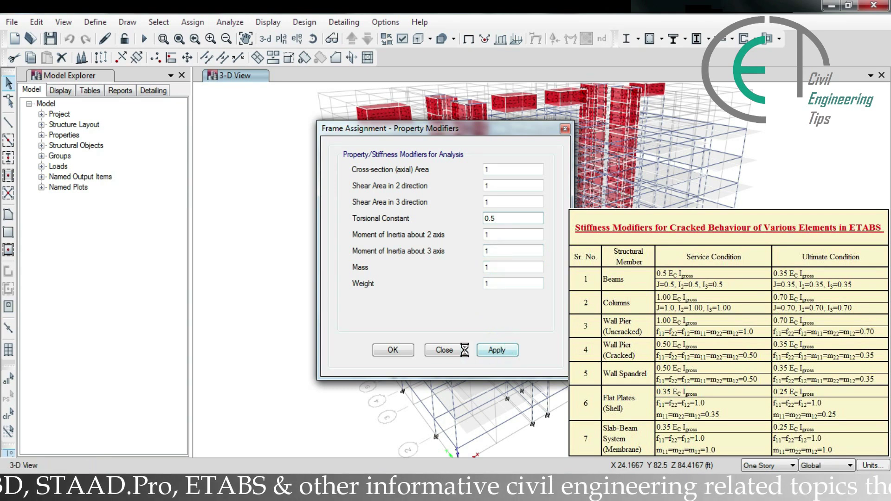
left_click(401, 352)
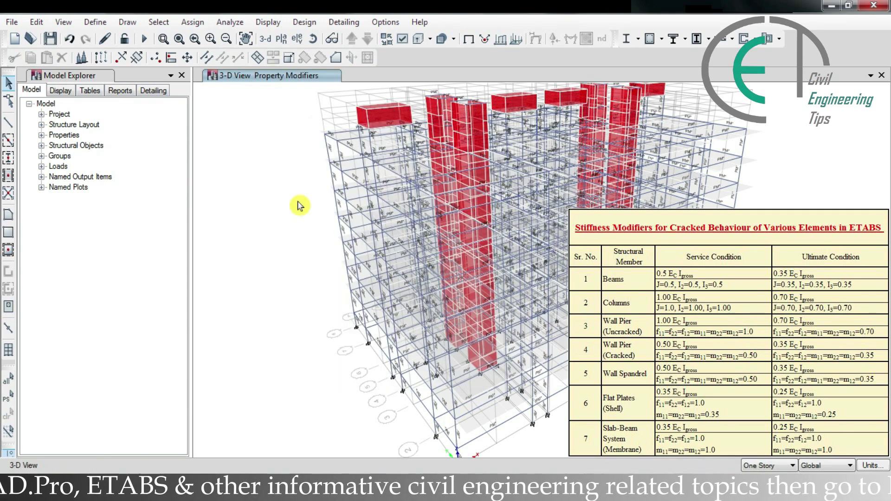
- Select all beams in the model by object type
left_click(161, 23)
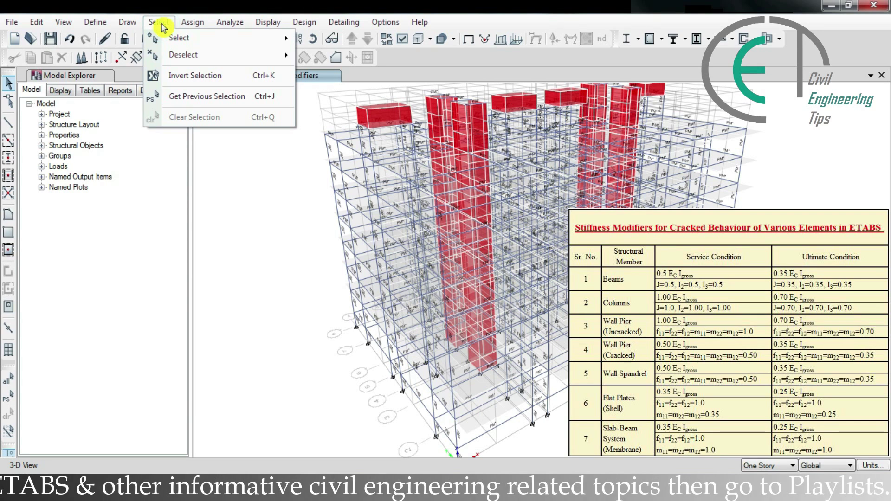
mouse_move(175, 37)
left_click(370, 134)
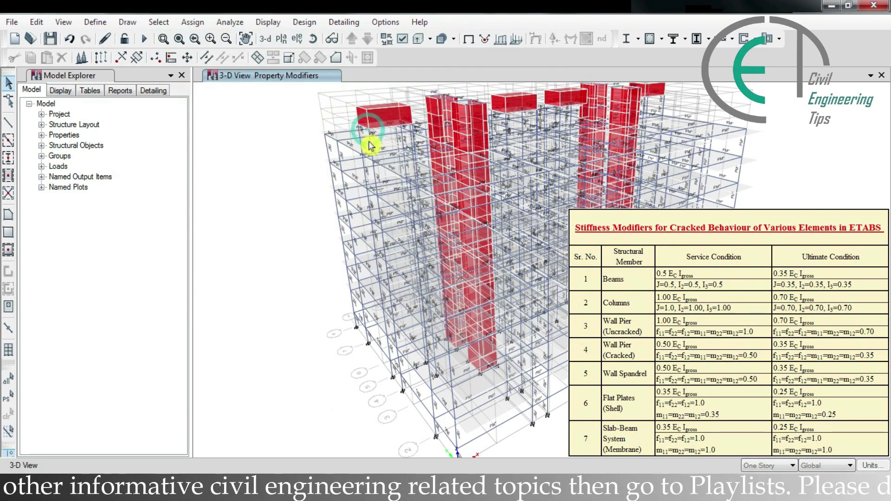
left_click(377, 163)
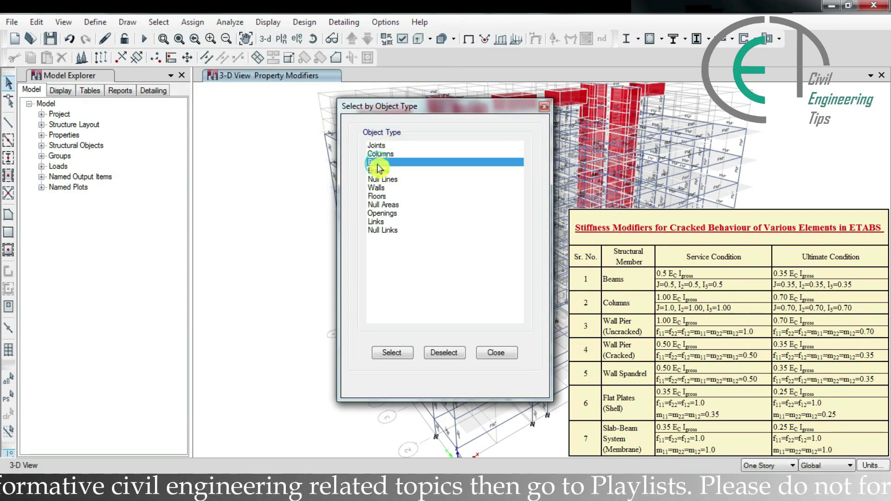
left_click(392, 352)
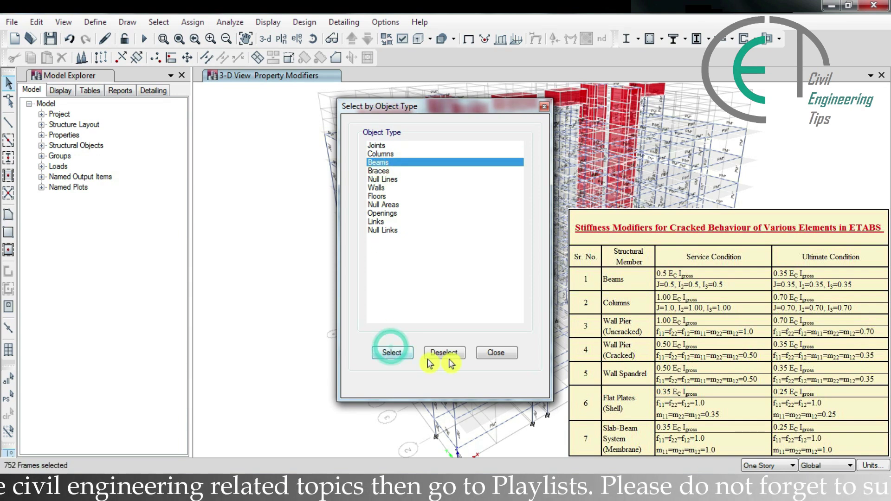
left_click(485, 354)
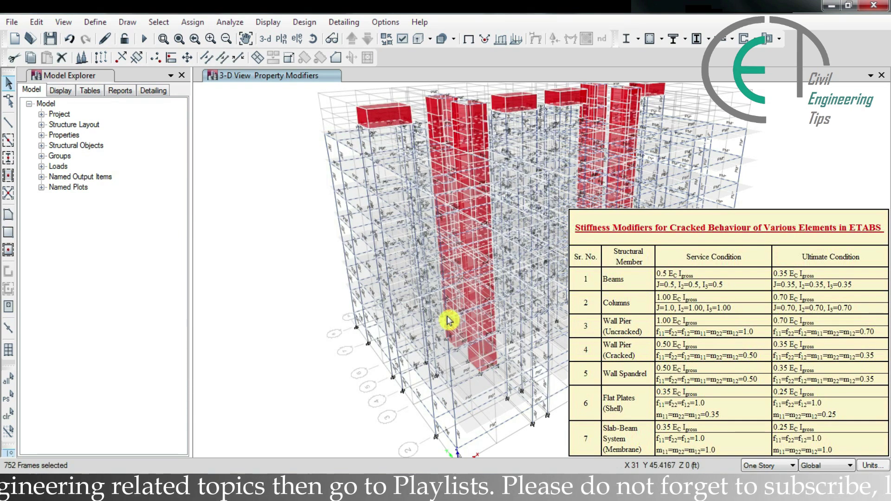
- Assign frame property modifiers of 0.5 to the selected beams for the torsional constant and the moments of inertia about the 2 and 3 axes
left_click(193, 23)
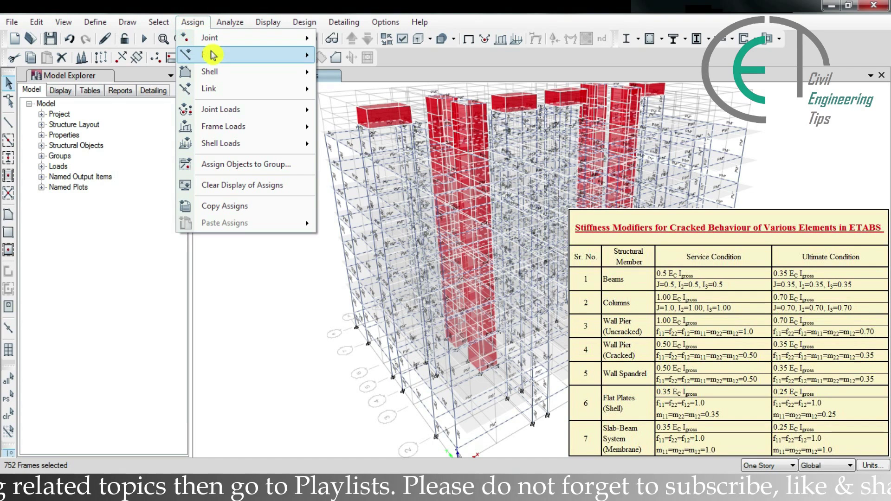
mouse_move(214, 54)
left_click(359, 71)
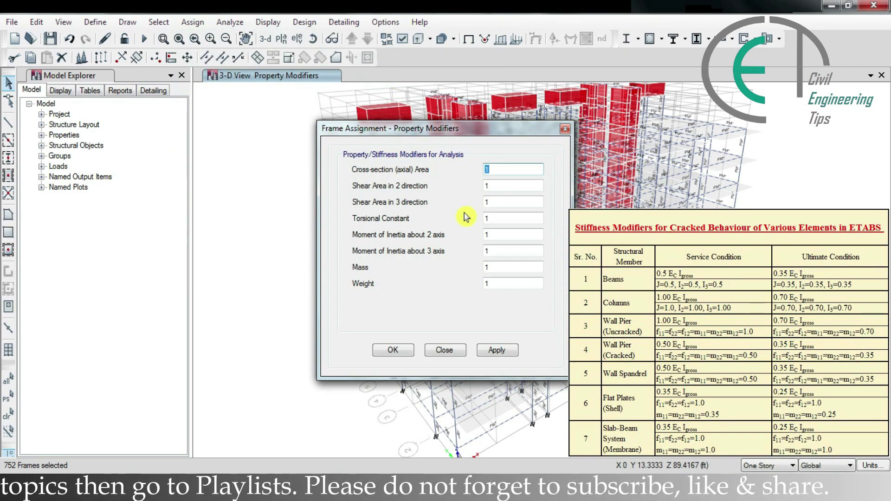
double_click(488, 218)
type("0.5")
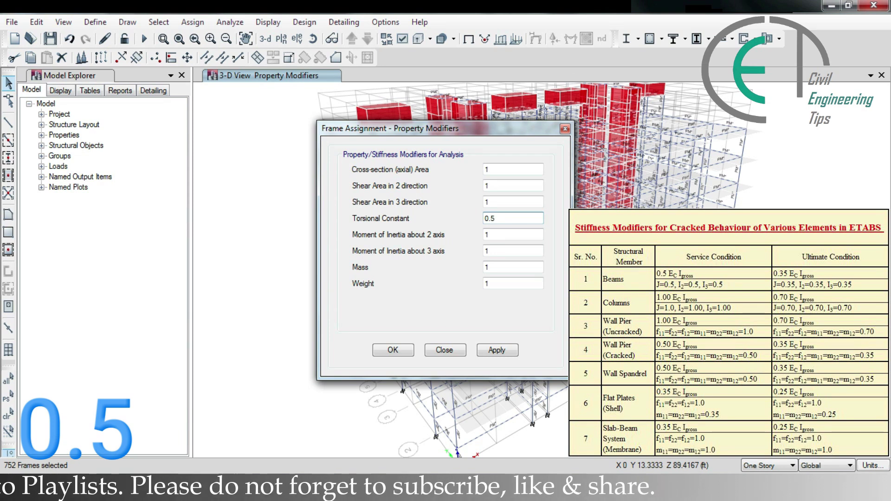
double_click(487, 235)
type("0.")
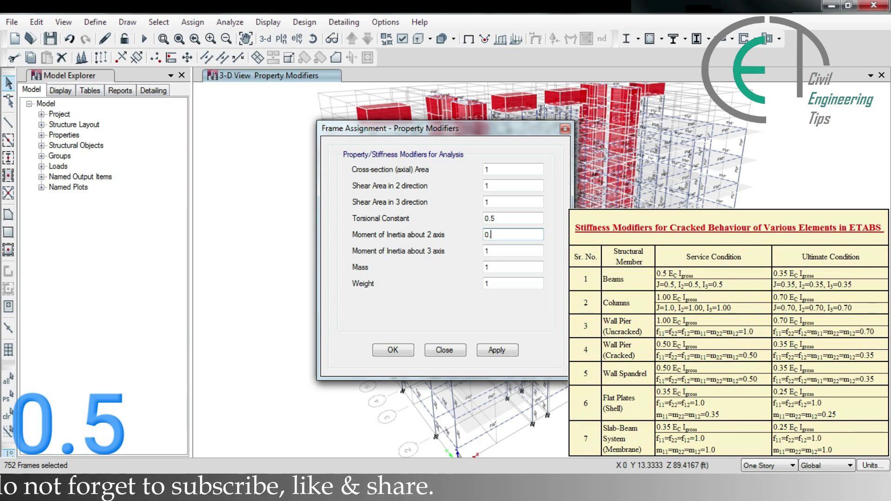
type("5")
left_click(481, 251)
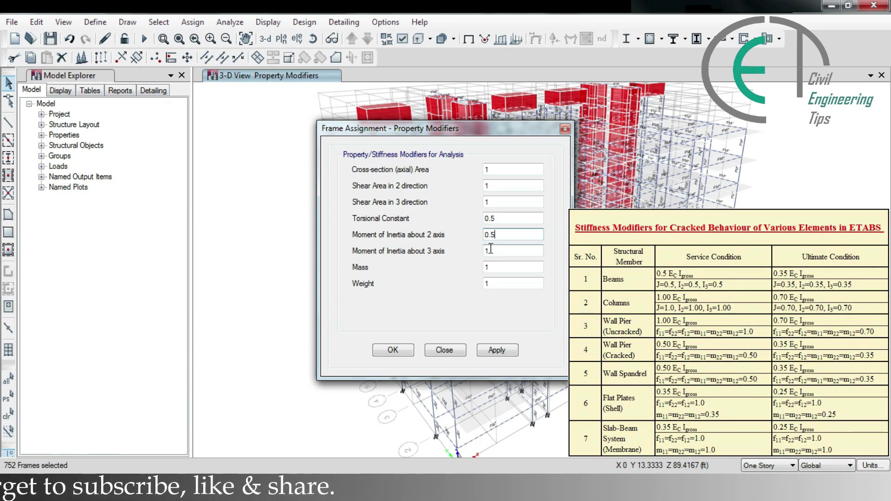
type("0.5")
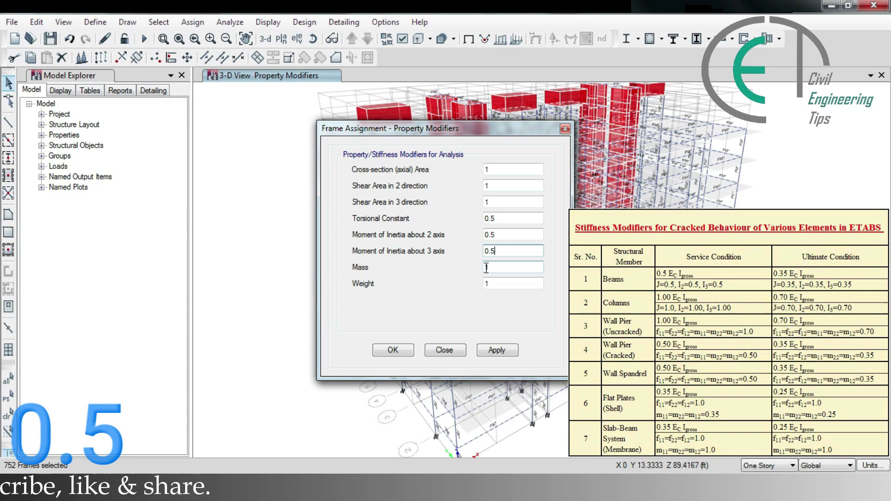
left_click(400, 350)
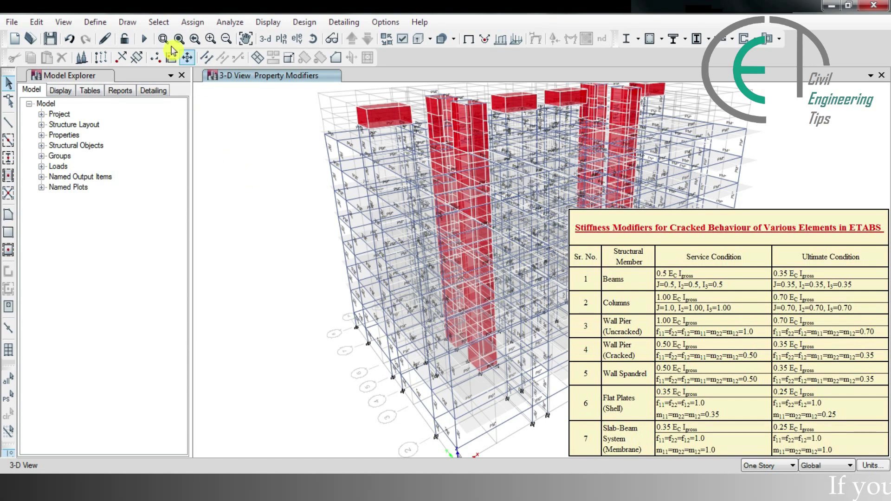
- Select all slabs that use the Slab 5" section property
left_click(159, 22)
mouse_move(170, 37)
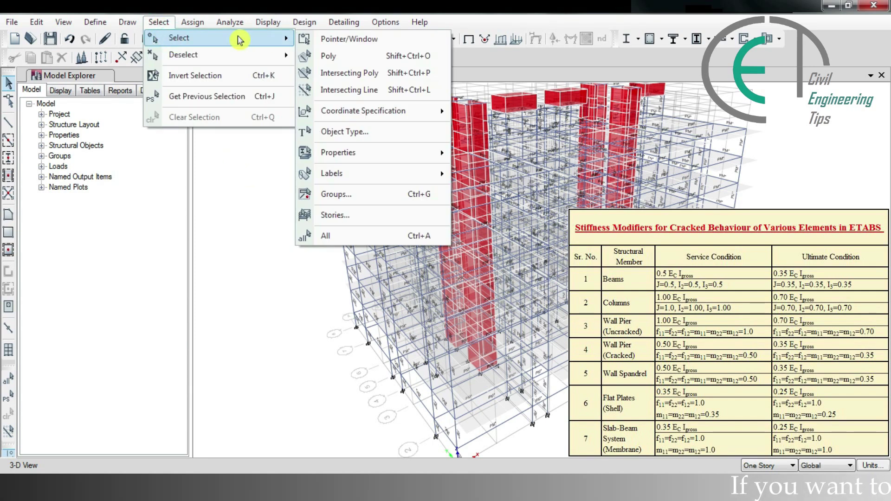
mouse_move(365, 153)
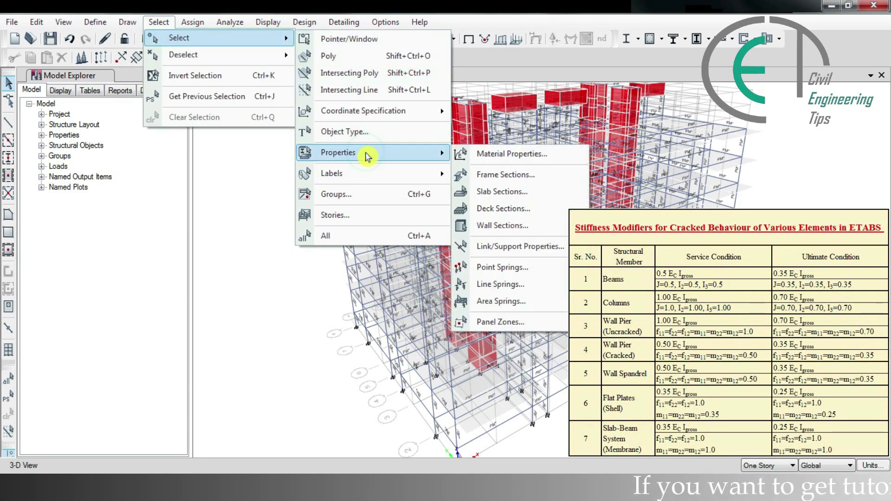
left_click(508, 194)
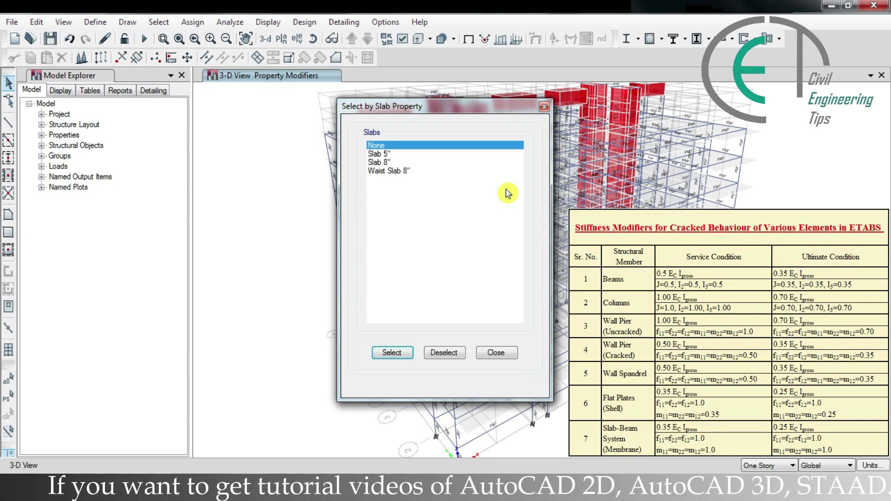
left_click(386, 155)
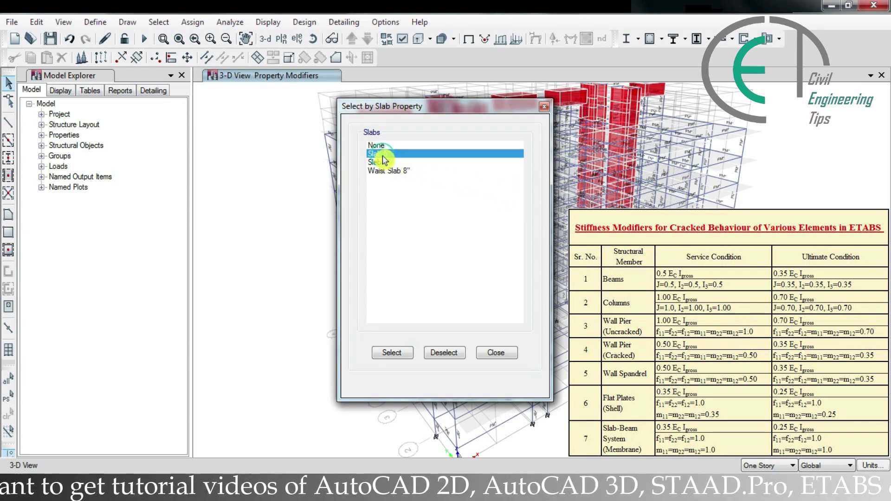
left_click(395, 353)
left_click(485, 353)
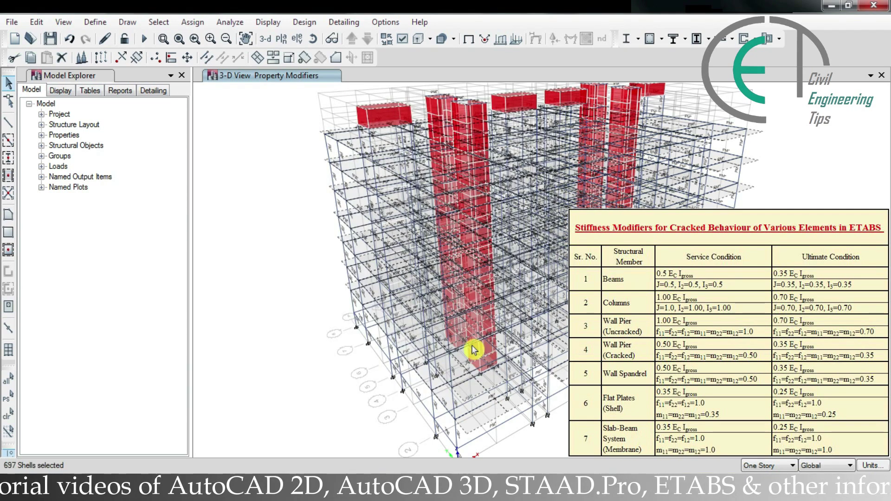
- Assign shell stiffness modifiers of 0.35 to the selected slabs for bending m11, m22 and m12
left_click(192, 22)
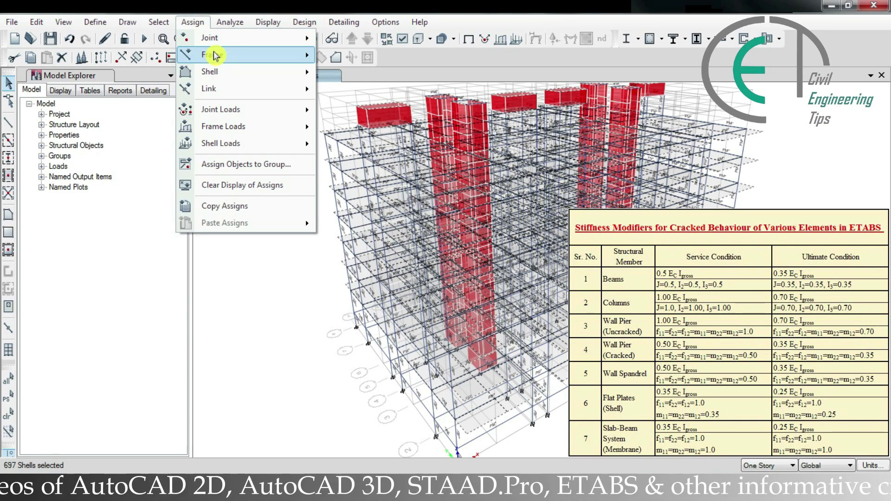
mouse_move(240, 79)
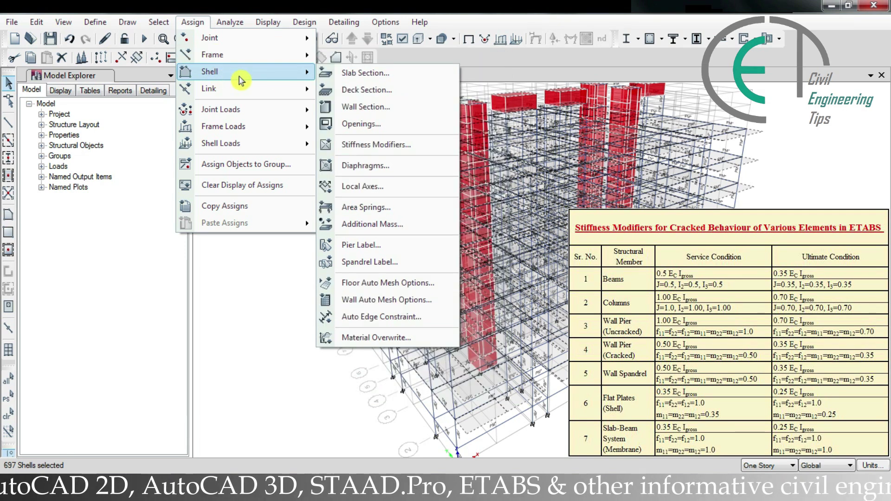
left_click(381, 146)
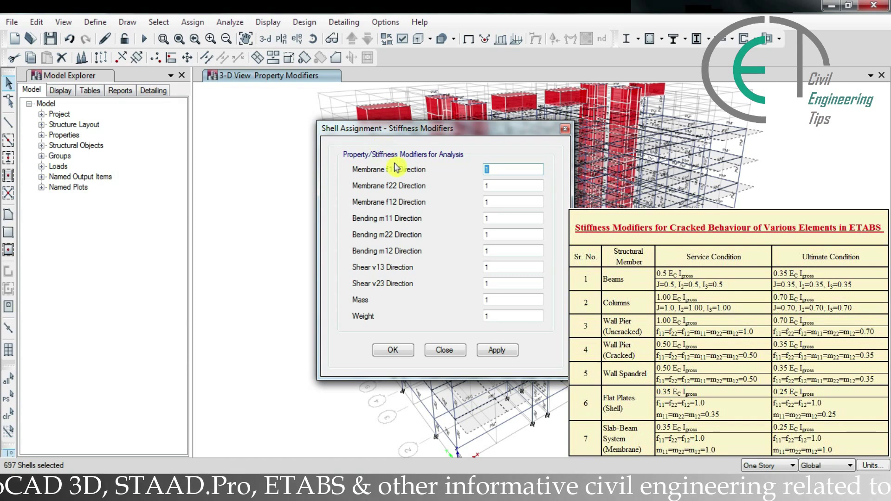
double_click(496, 222)
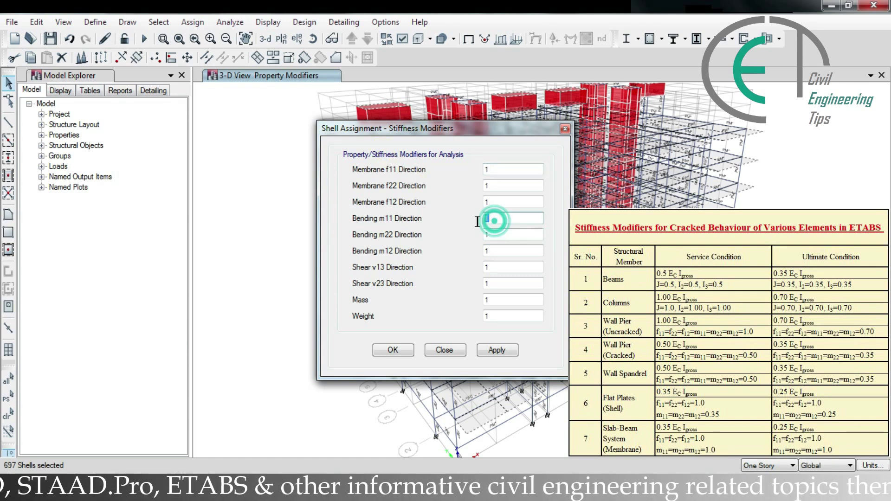
type("0.35")
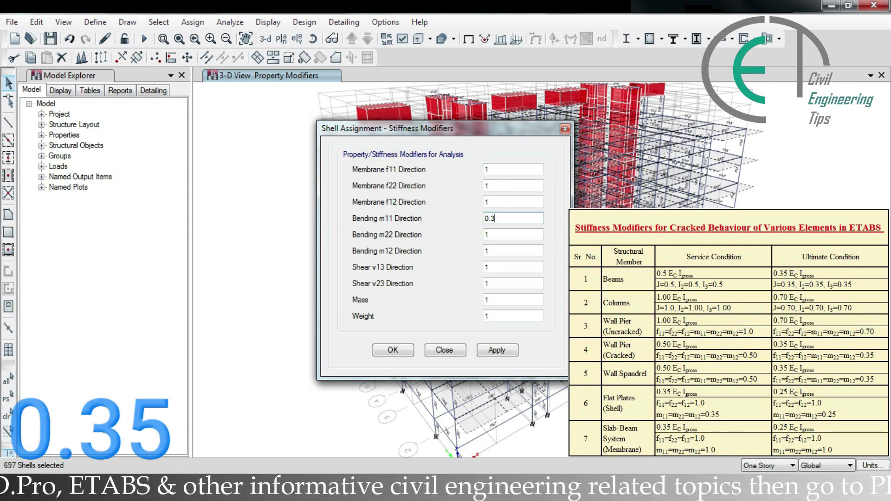
double_click(490, 233)
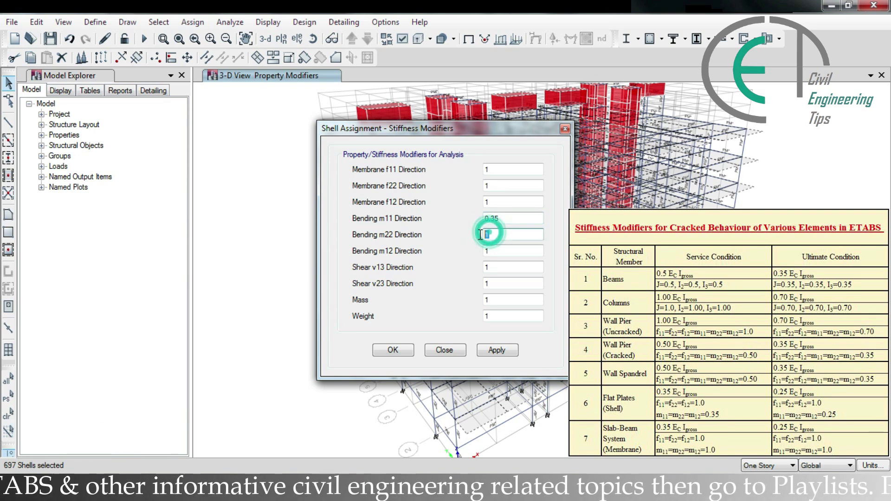
type("0.35")
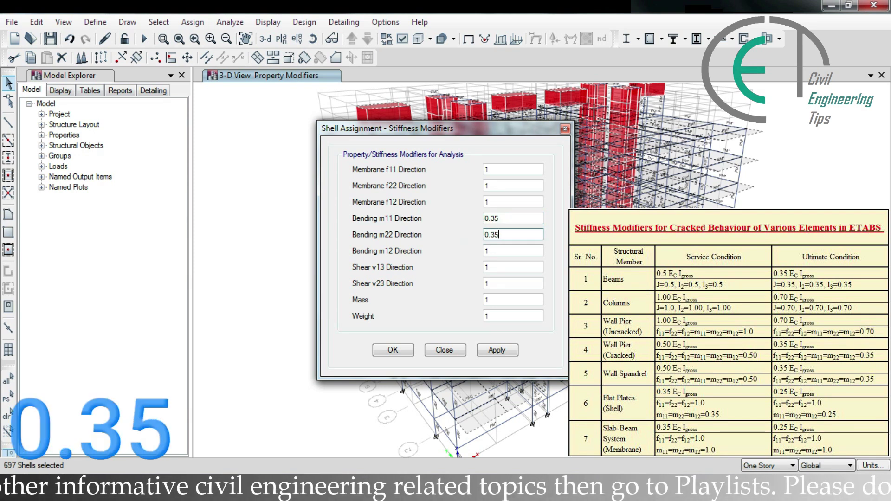
double_click(493, 251)
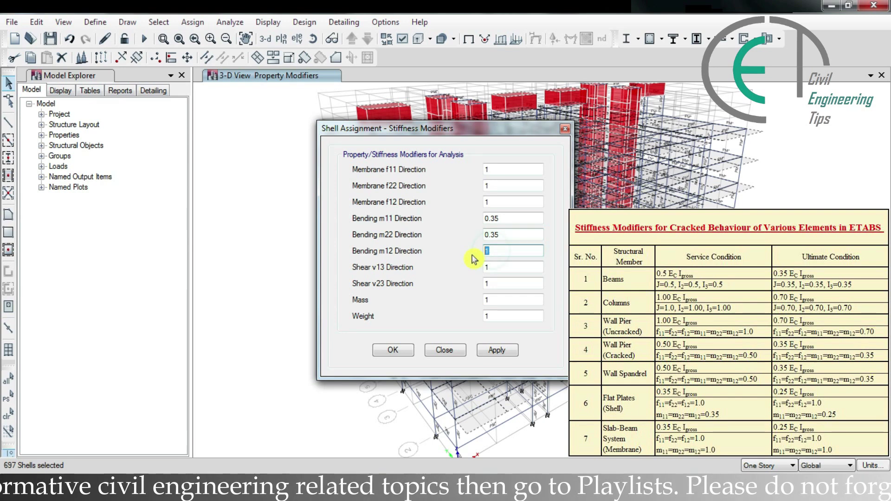
type("0.35")
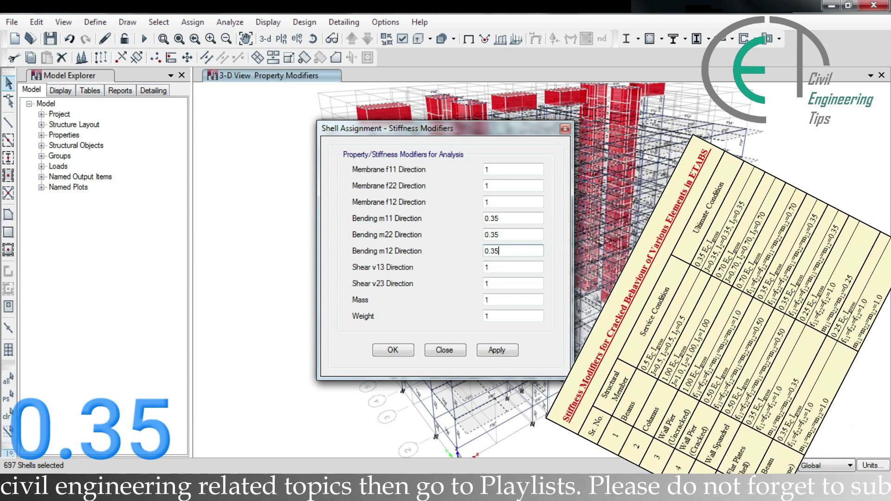
left_click(388, 352)
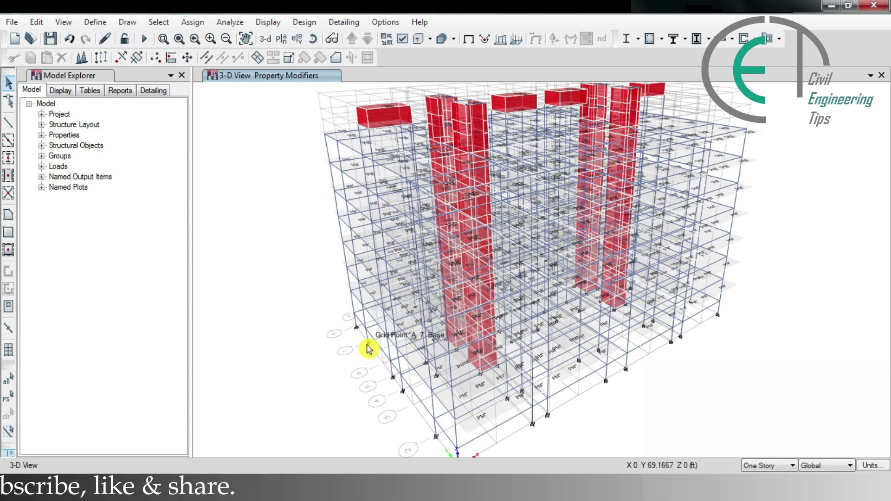
- Open the load combination definitions and review the load cases and scale factors of the DL combination
left_click(91, 23)
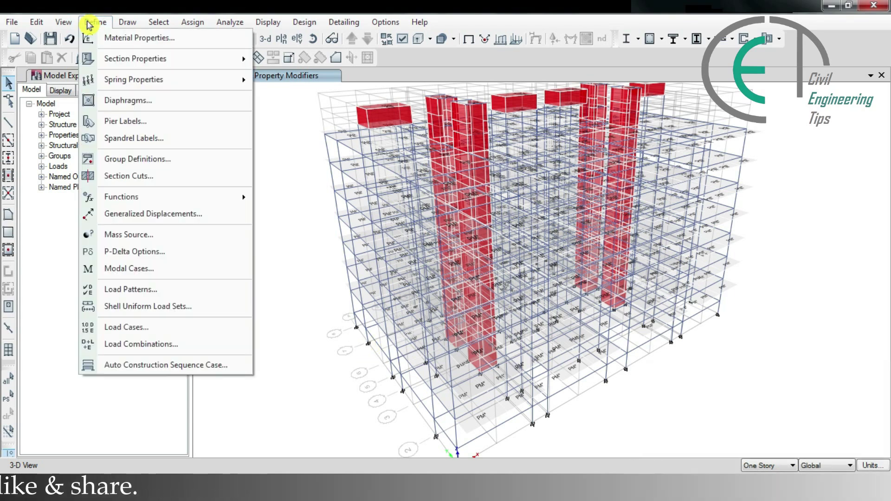
left_click(163, 344)
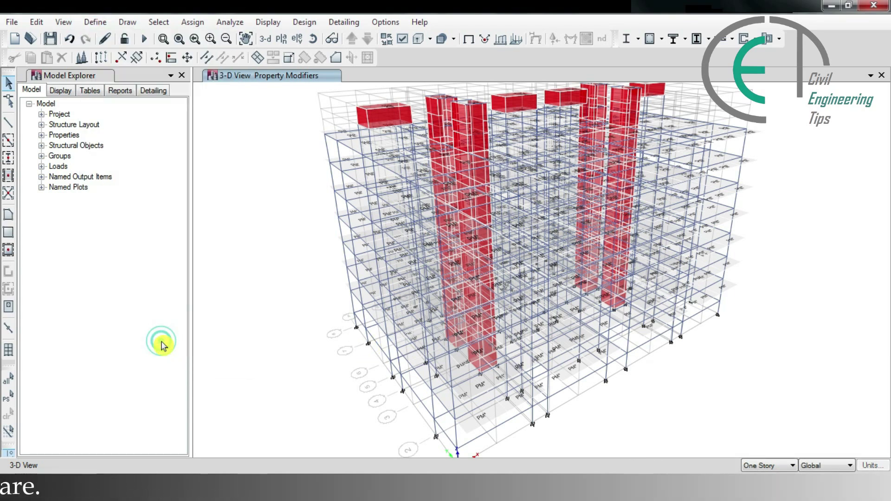
left_click_drag(429, 207, 418, 289)
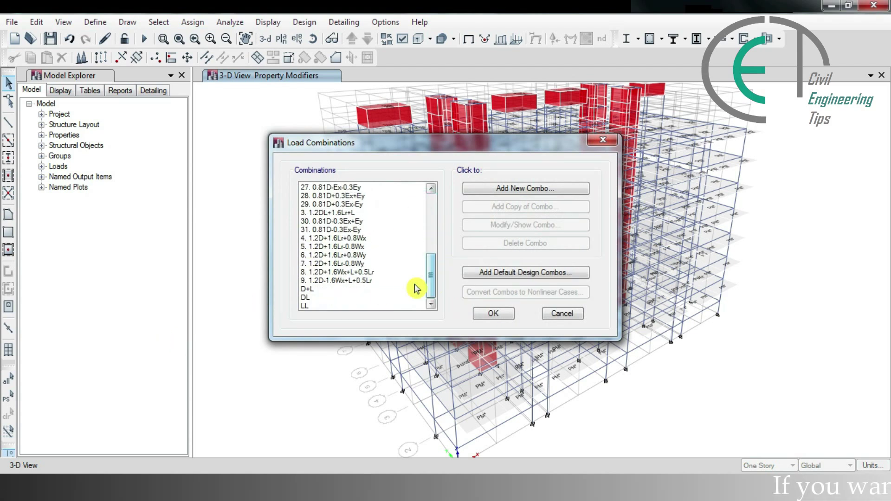
left_click(322, 299)
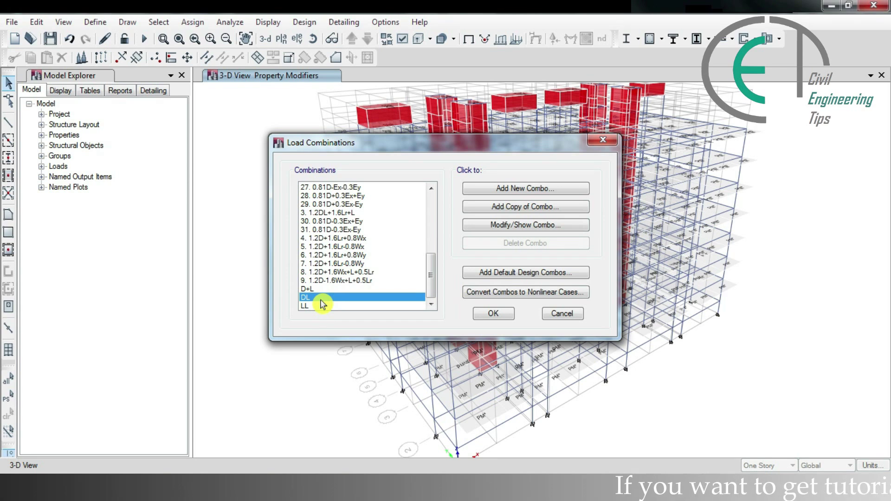
left_click(527, 227)
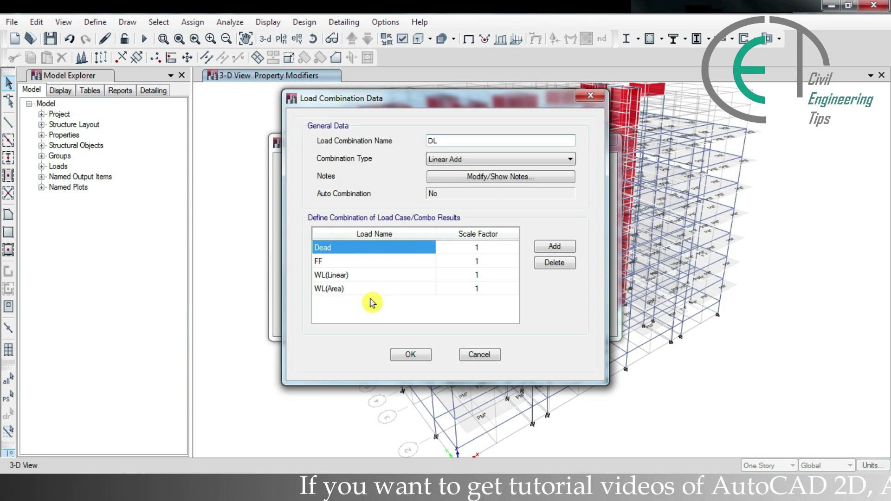
left_click(404, 355)
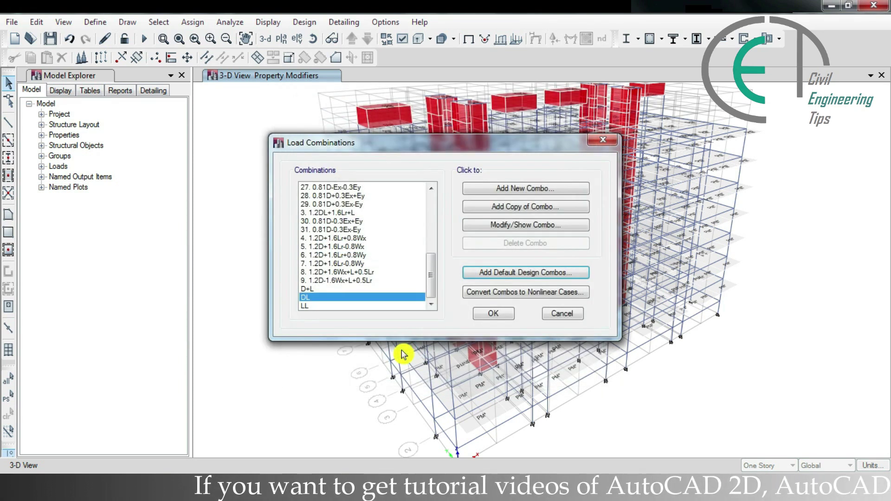
- Review the load cases and scale factors that make up the LL combination
left_click(361, 306)
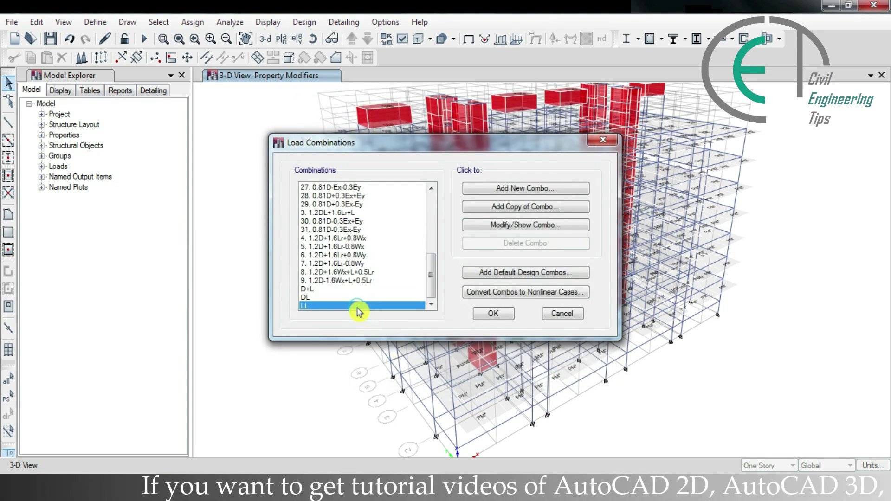
left_click(533, 225)
left_click(424, 247)
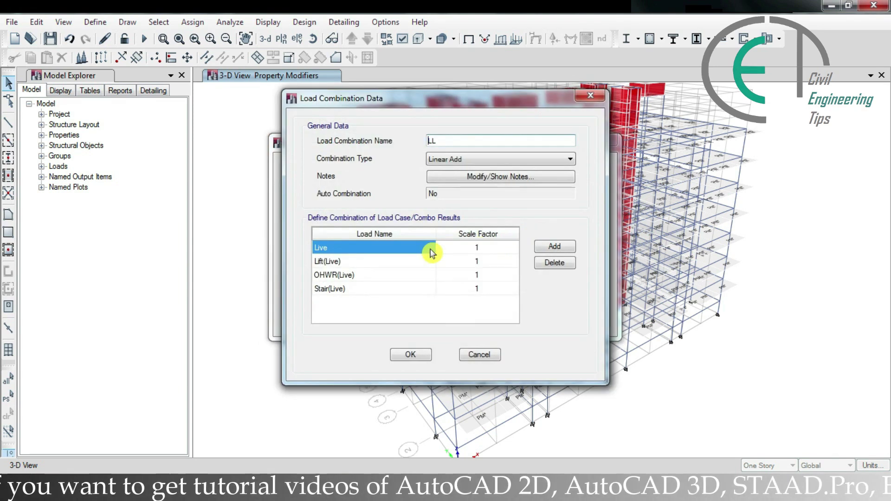
left_click(416, 355)
- Review how the D+L combination is composed and close the load combination definitions
left_click(327, 289)
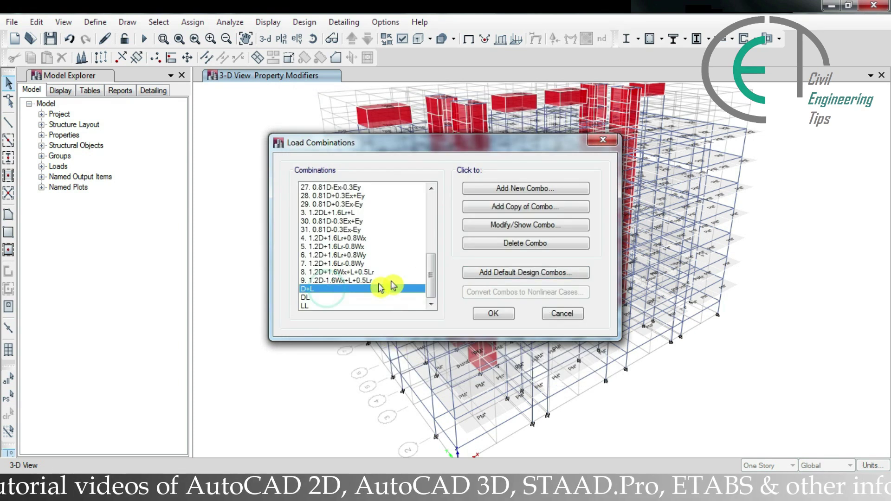
left_click(520, 225)
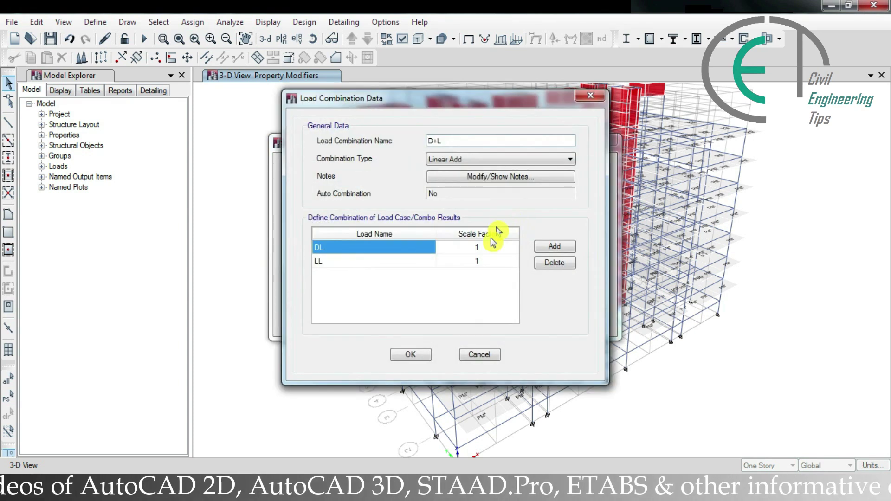
left_click(411, 354)
left_click(501, 315)
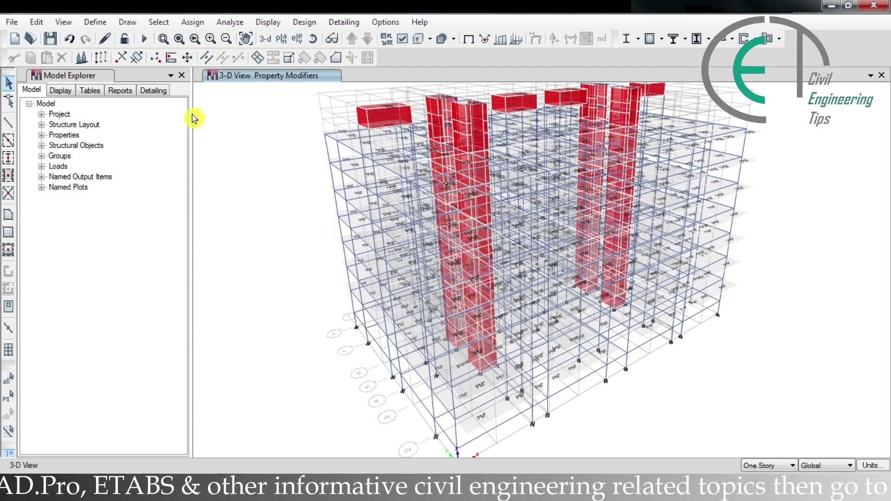
- Run the analysis and display the GF Roof plan view
left_click(146, 40)
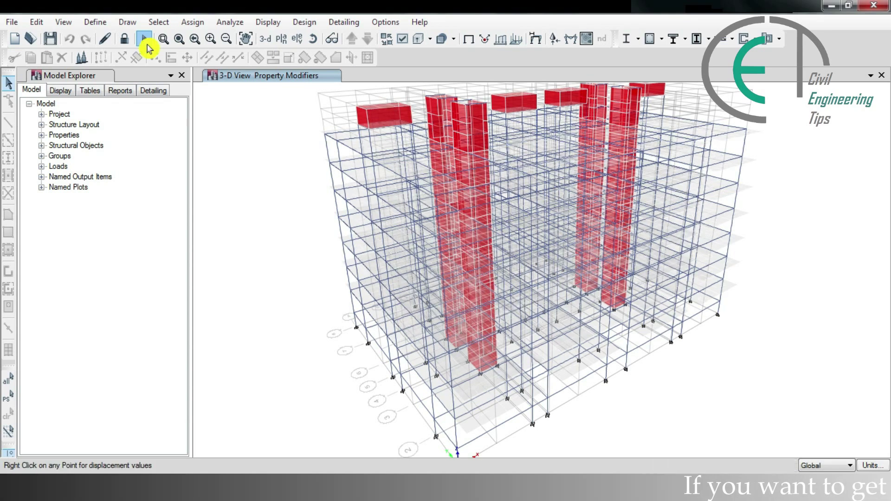
left_click(281, 39)
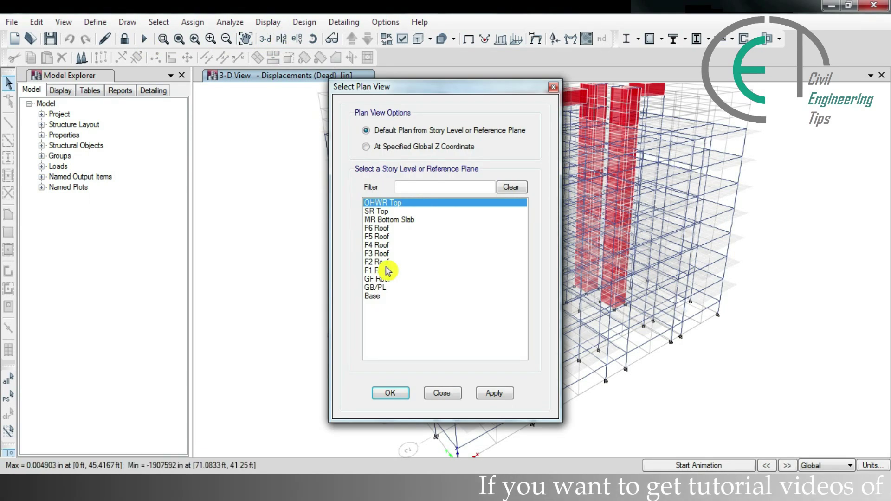
left_click(389, 279)
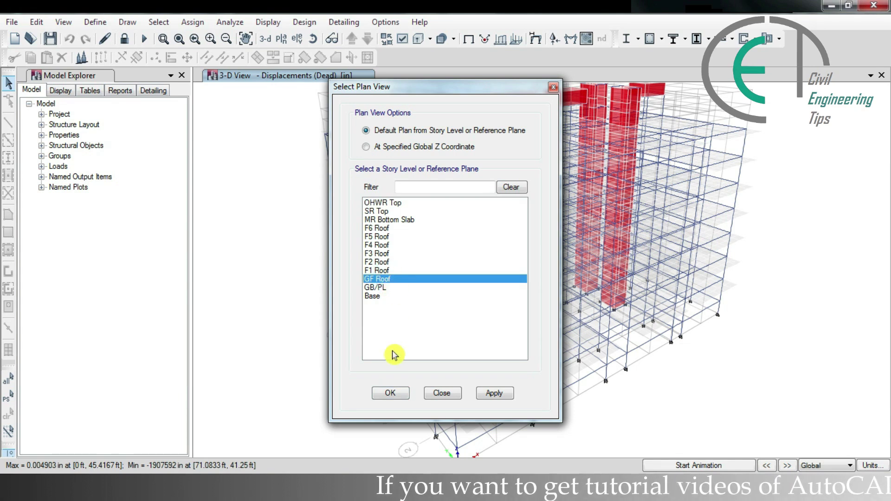
left_click(392, 394)
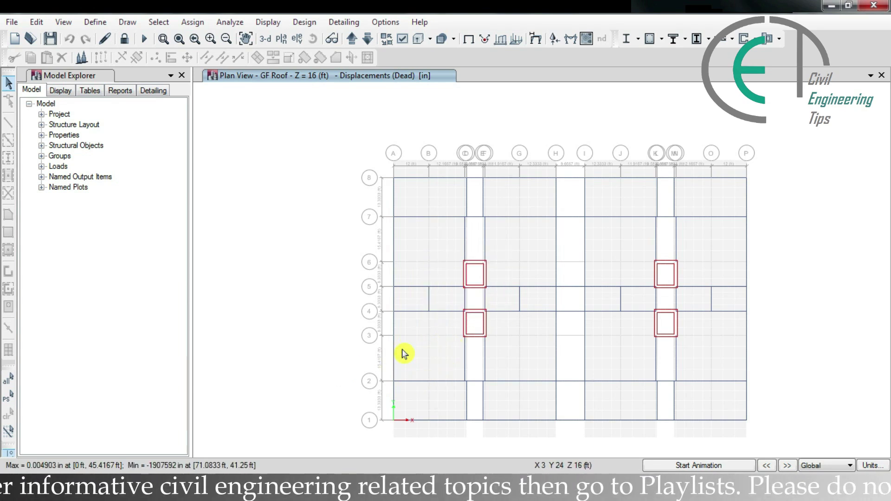
- Inspect the slab panel edge on grid A between grids 2 and 4, and enter 23.75 ft as the short panel length in the Excel deflection sheet
scroll(408, 357, "up", 2)
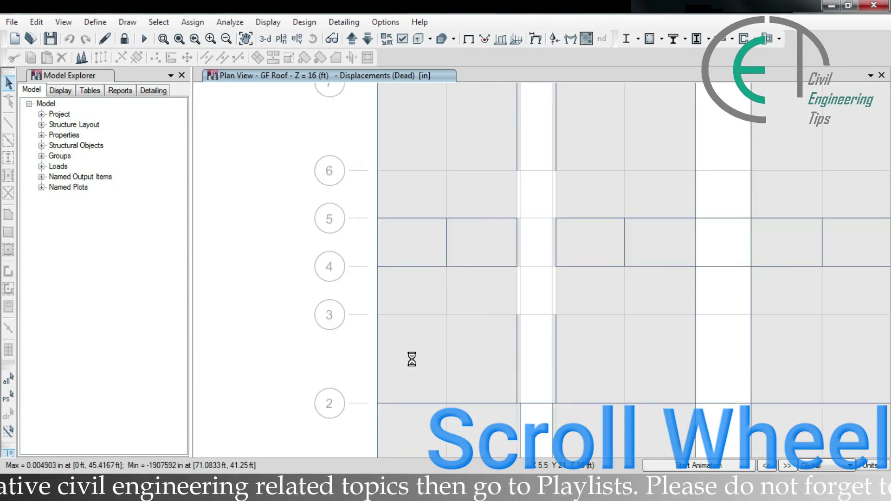
scroll(413, 360, "up", 1)
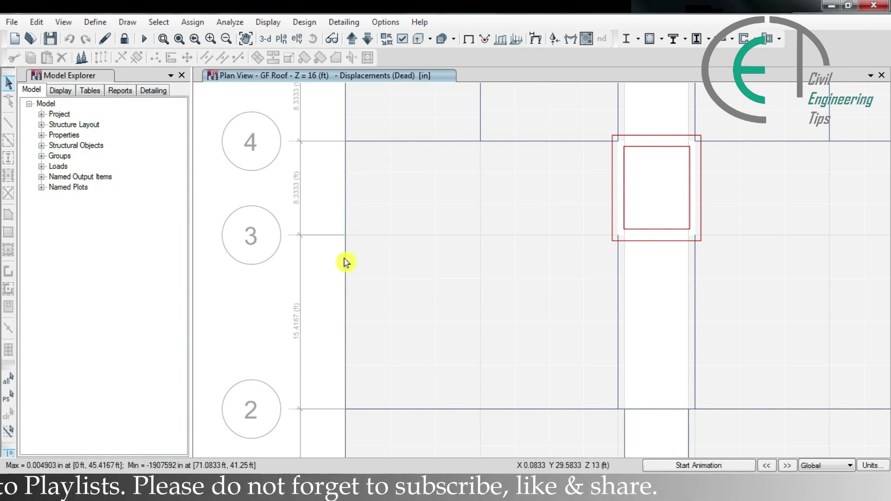
right_click(346, 280)
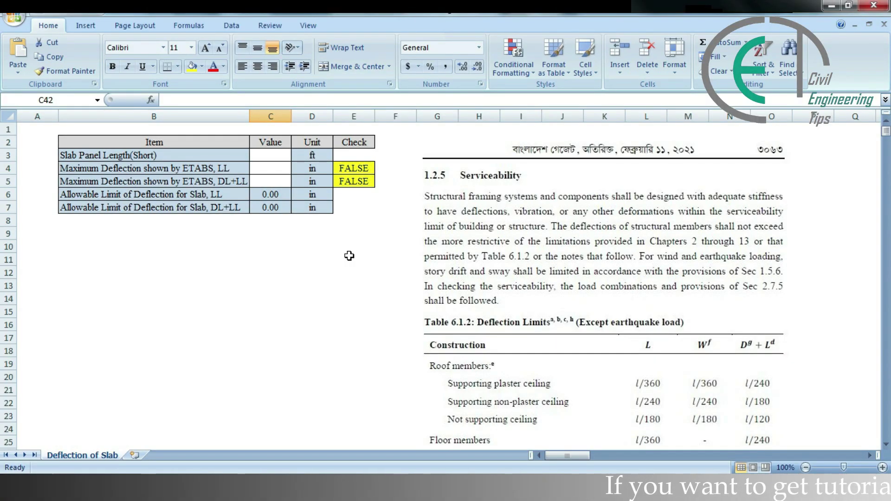
double_click(272, 159)
type("23.7")
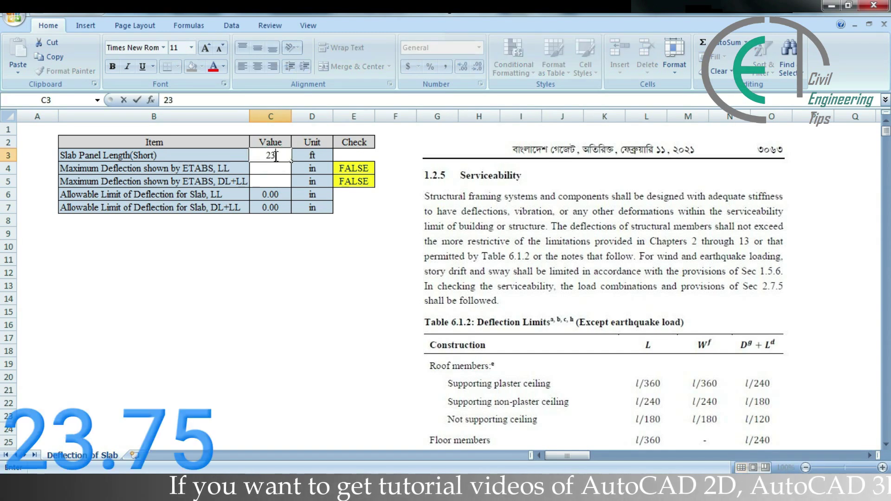
type("5")
key("Return")
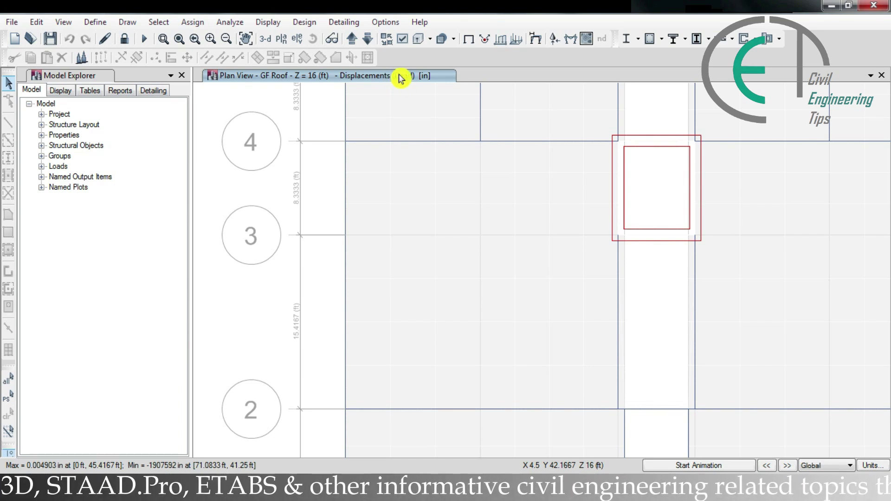
- Back in ETABS, display the GF Roof deformed shape for the LL load combination with UZ displacement contours drawn on objects
left_click(536, 41)
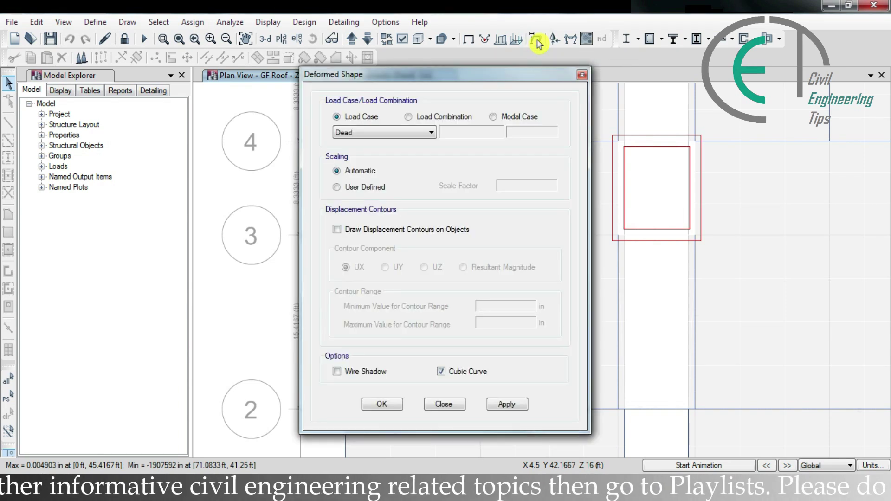
left_click(408, 117)
left_click(407, 134)
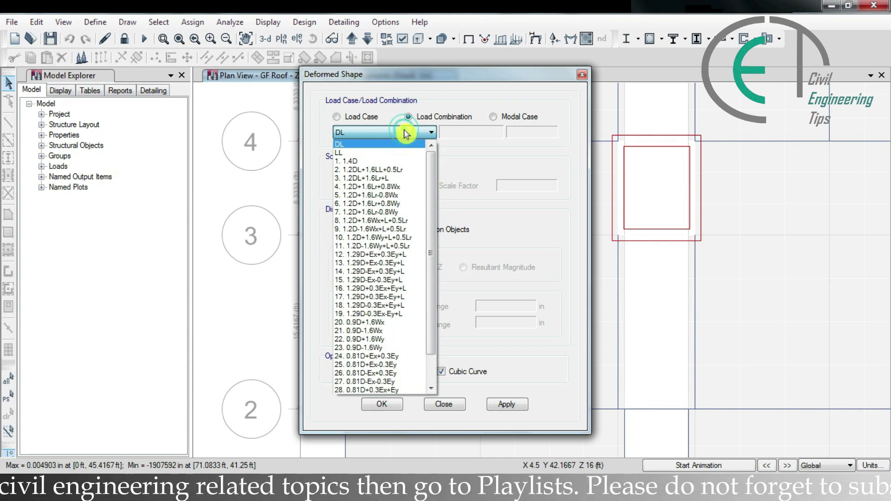
left_click(388, 154)
left_click_drag(403, 78, 666, 74)
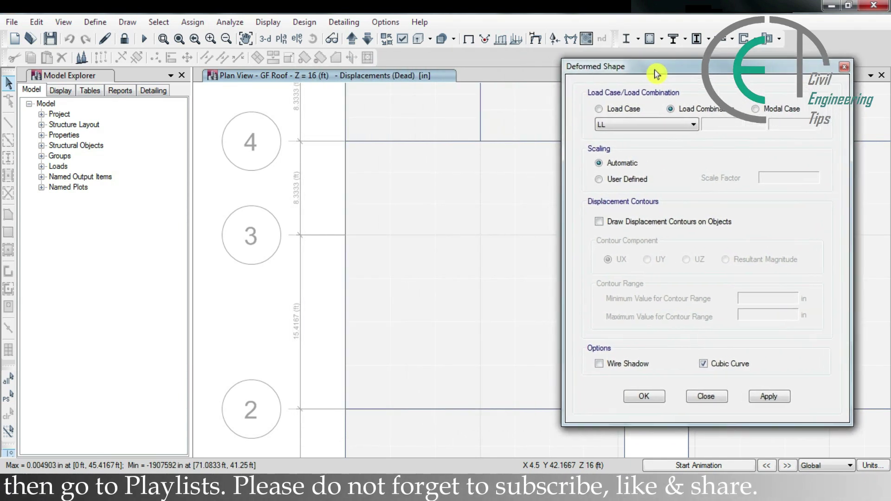
key("F8")
left_click_drag(452, 182, 325, 179)
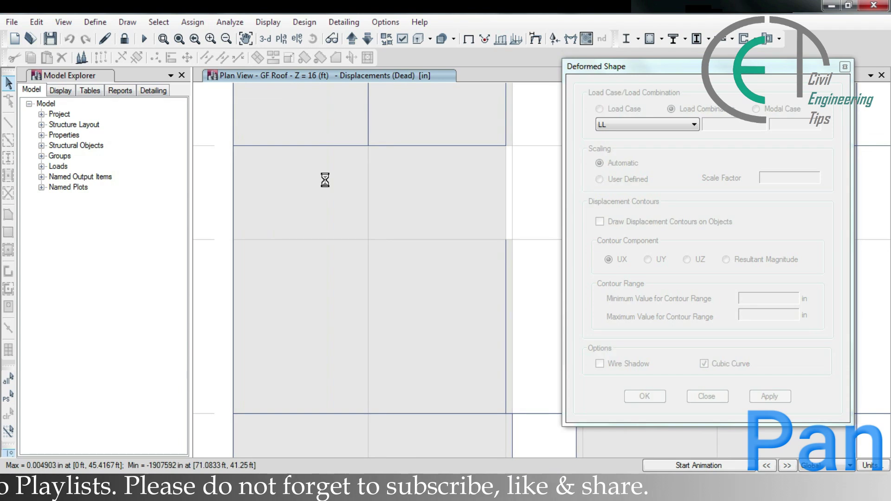
left_click(600, 222)
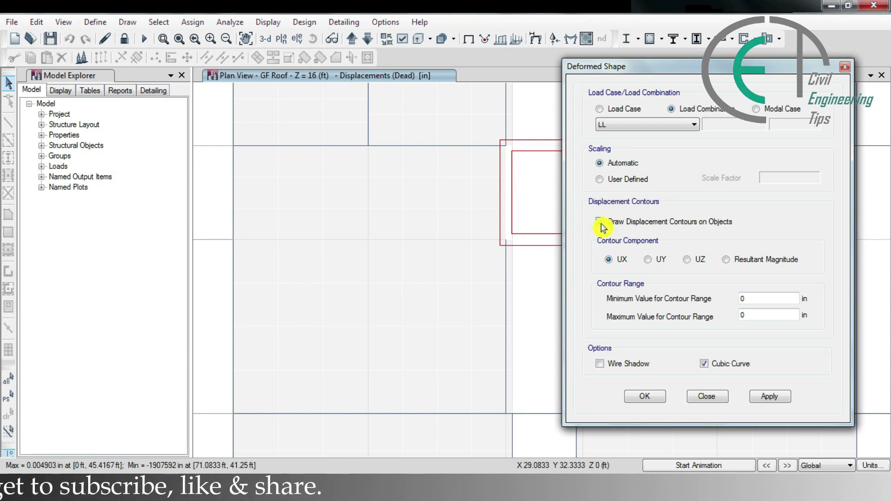
left_click(687, 260)
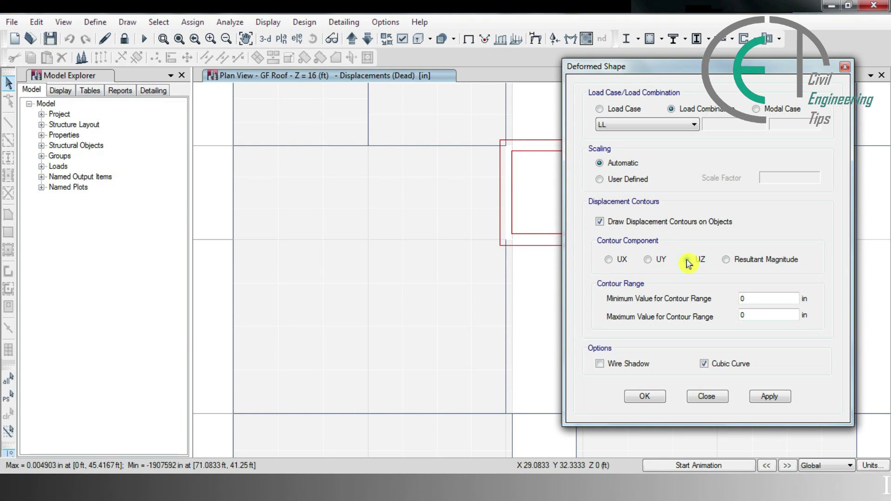
left_click(646, 397)
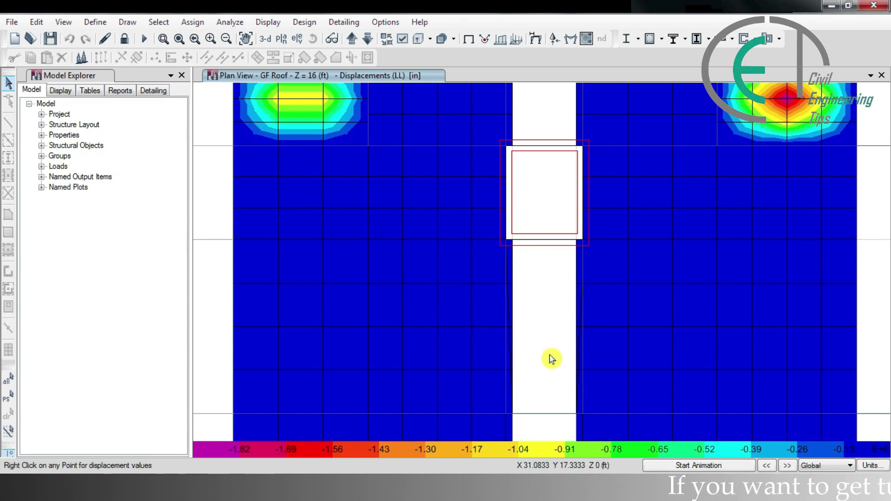
- Query joint displacements around the middle of the slab panel between grids 2 and 4 for the largest LL deflection, and return to the Excel sheet
right_click(404, 284)
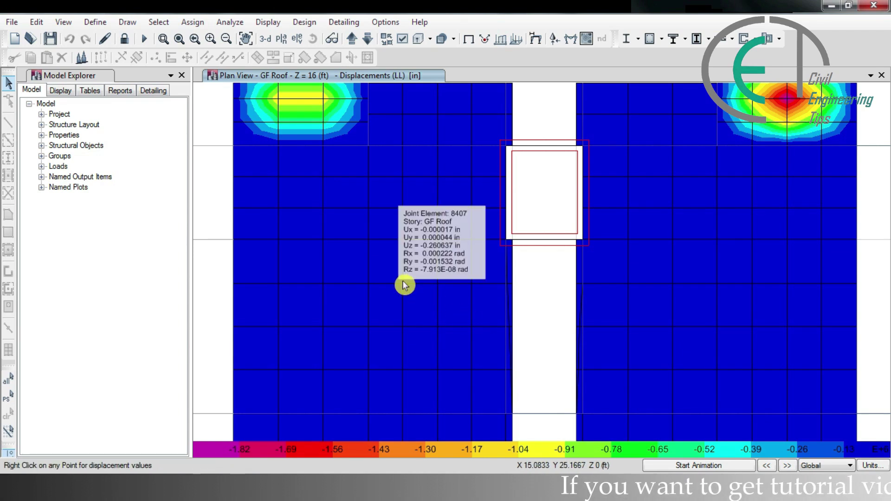
middle_click_drag(407, 285, 495, 279)
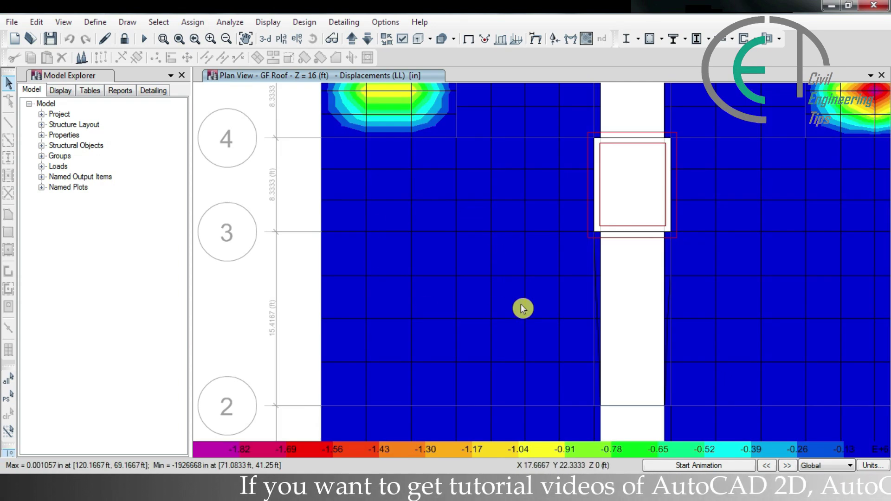
right_click(527, 323)
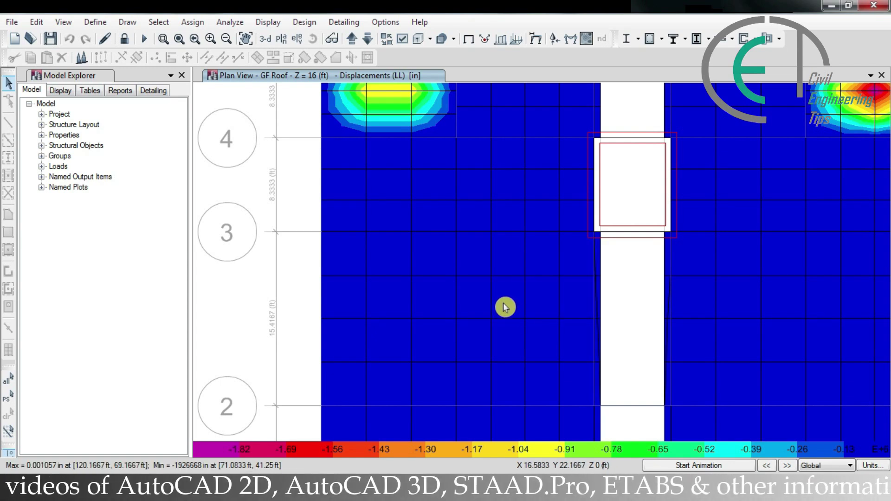
right_click(459, 281)
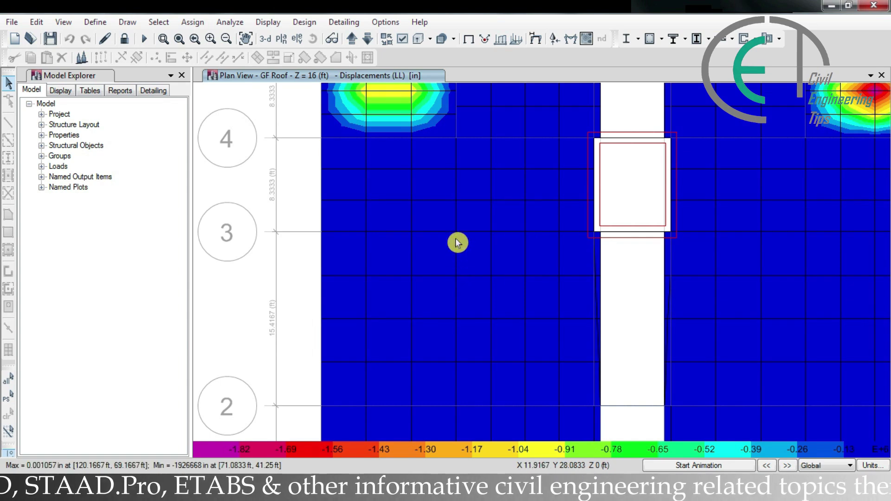
right_click(456, 236)
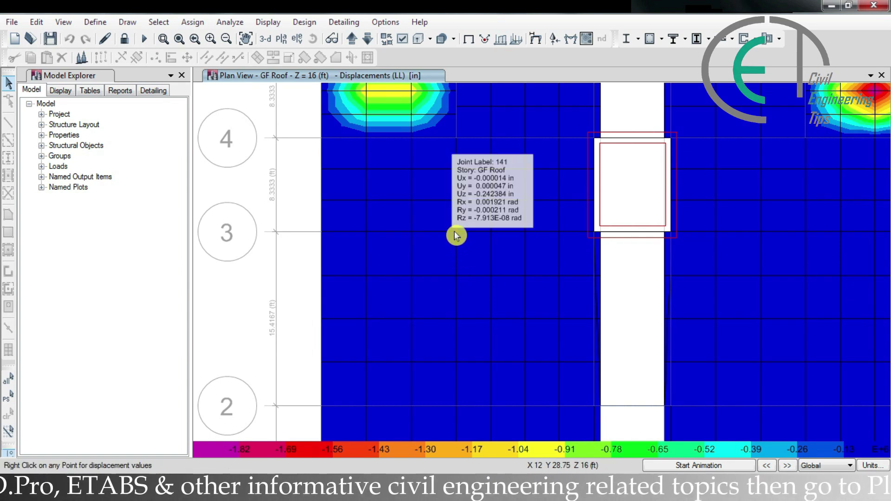
right_click(411, 279)
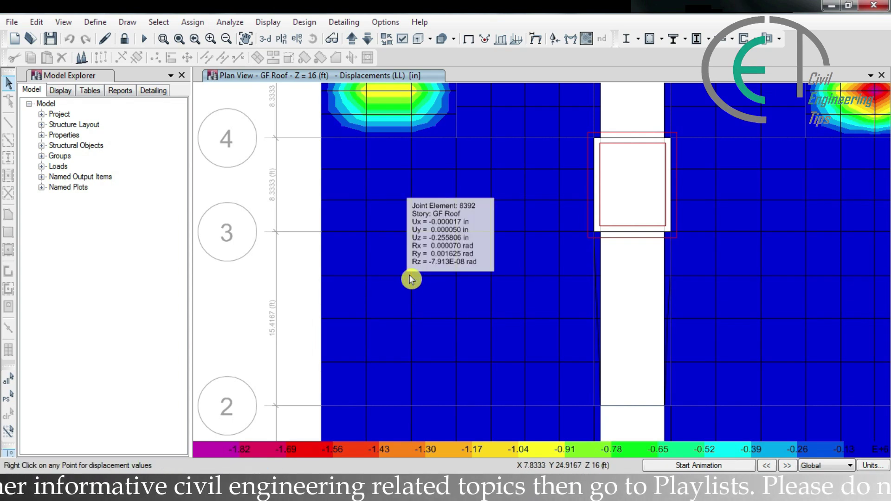
right_click(456, 279)
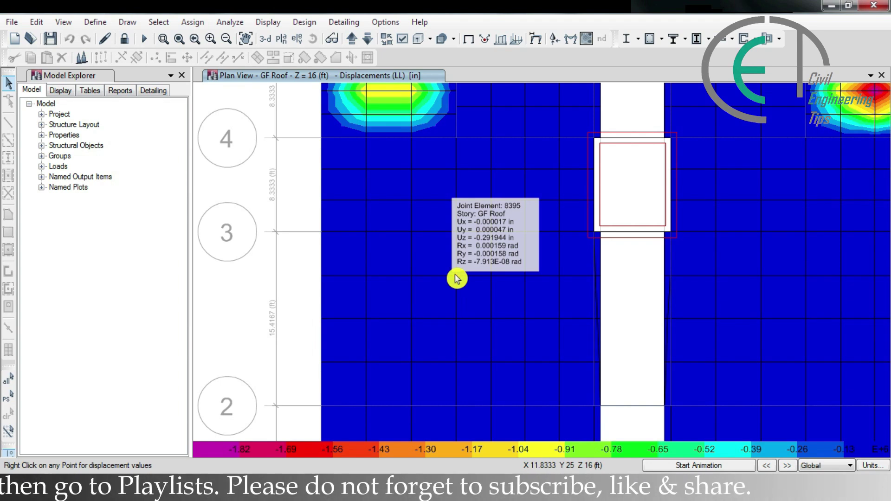
key("alt+Tab")
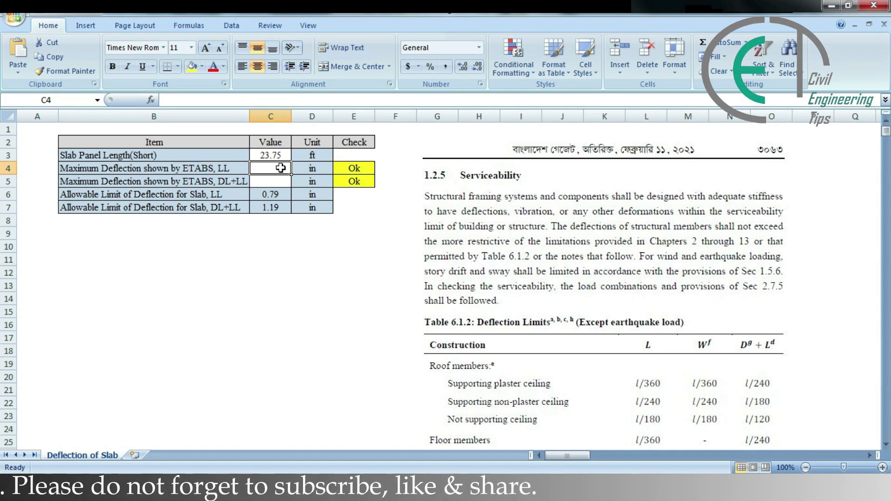
- Enter 0.292 in as the maximum LL deflection shown by ETABS in the deflection sheet
type("0.")
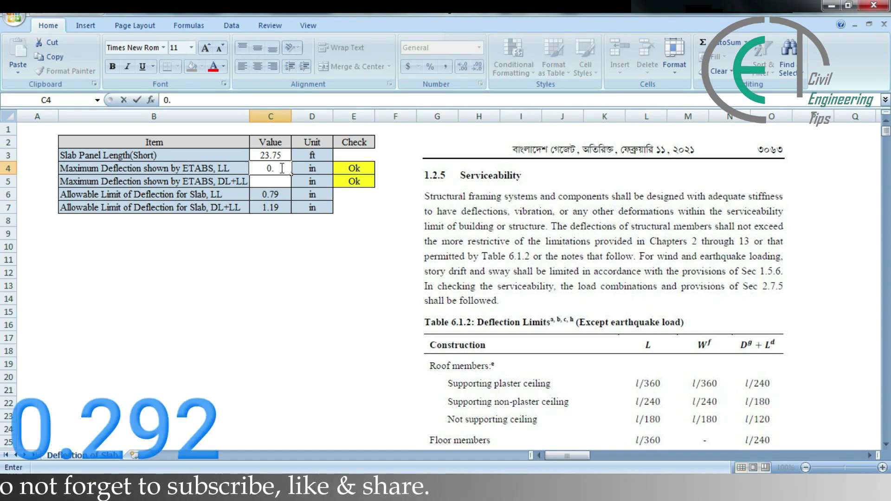
type("292")
key("Return")
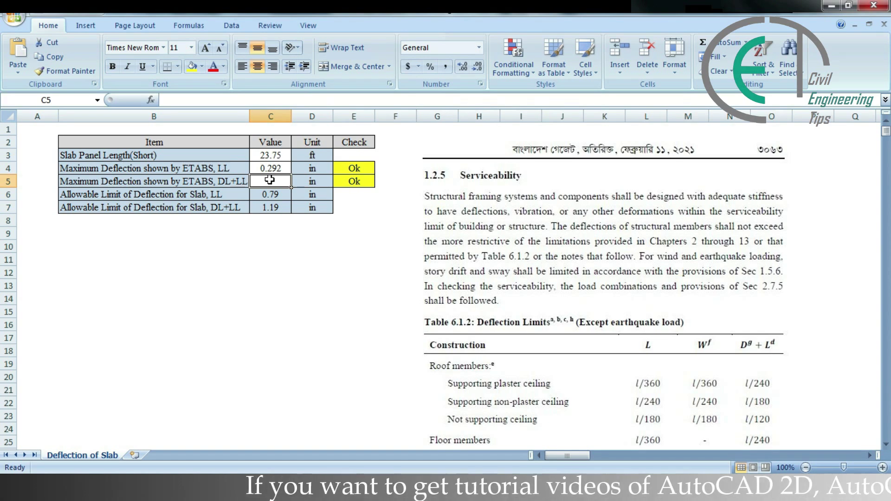
- Switch to ETABS and display the GF Roof deformed shape for the D+L load combination with UZ displacement contours on objects
key("alt+Tab")
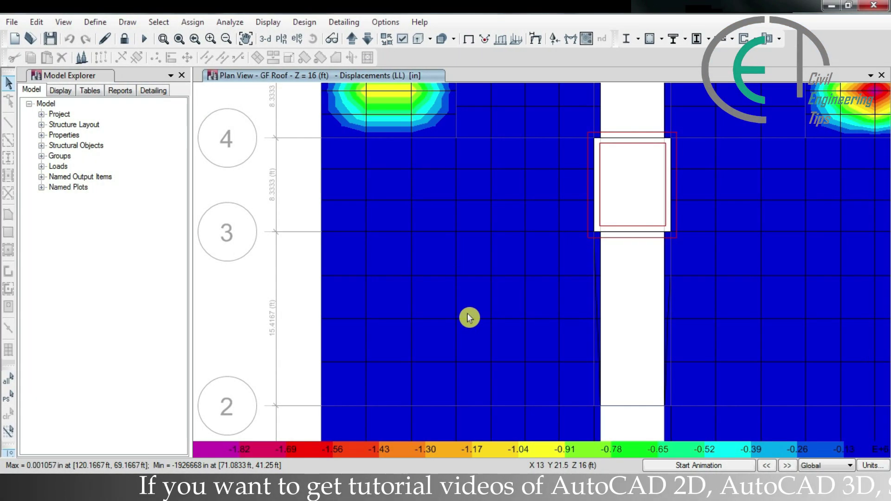
left_click(537, 42)
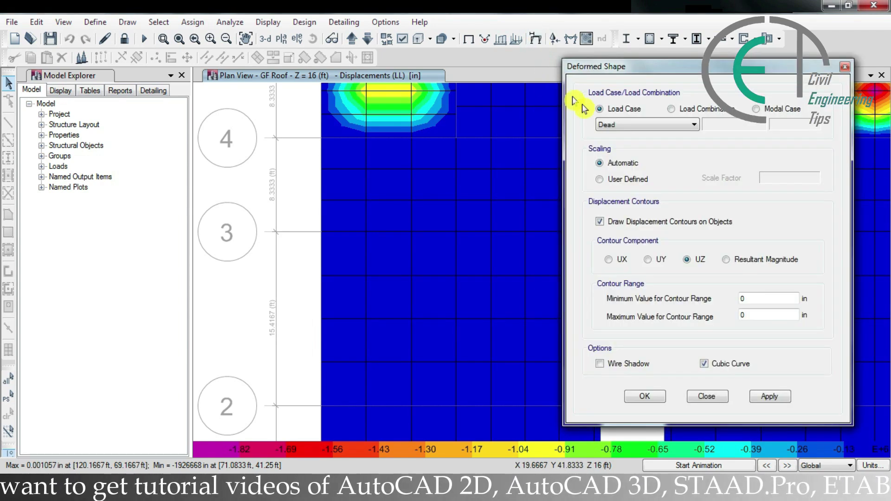
left_click(696, 116)
left_click(695, 124)
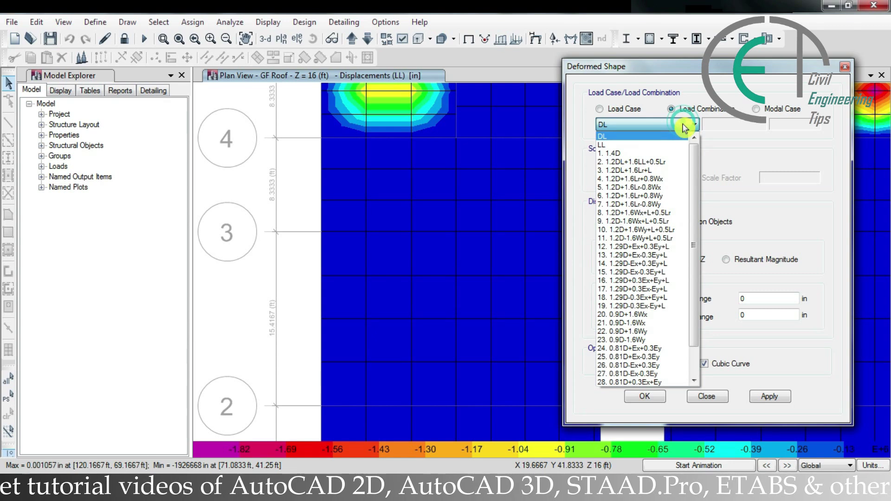
left_click_drag(698, 172, 692, 270)
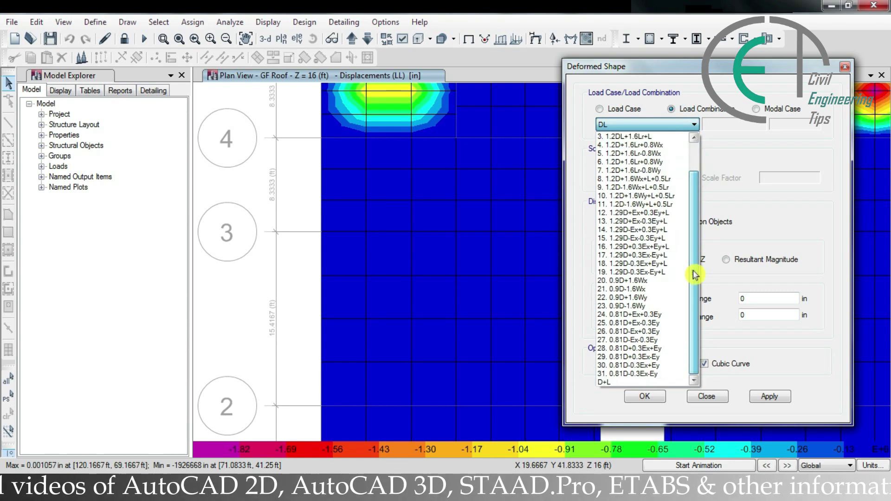
left_click(645, 383)
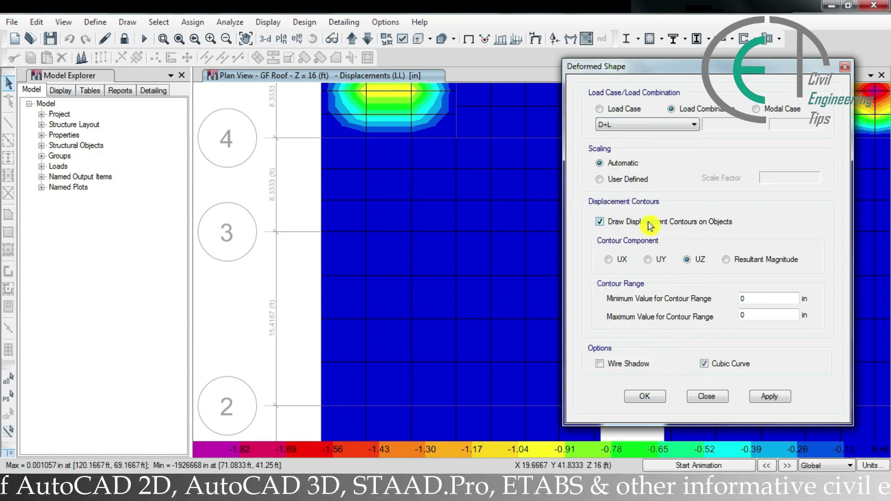
left_click(634, 394)
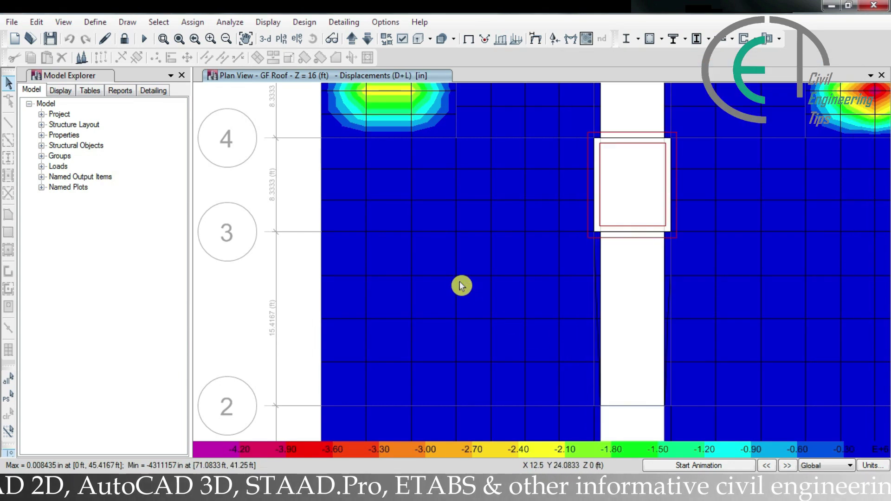
- Query joint displacements around the middle of the slab panel between grids 2 and 4 for the largest D+L deflection
right_click(457, 279)
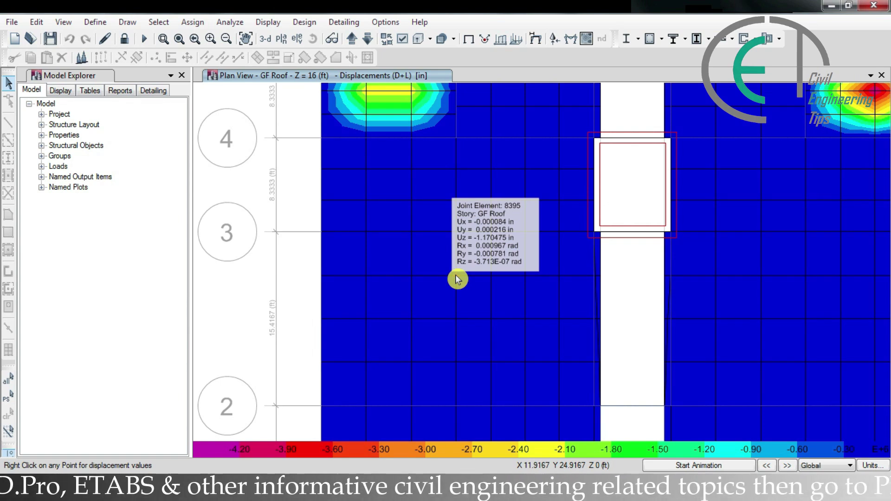
right_click(457, 237)
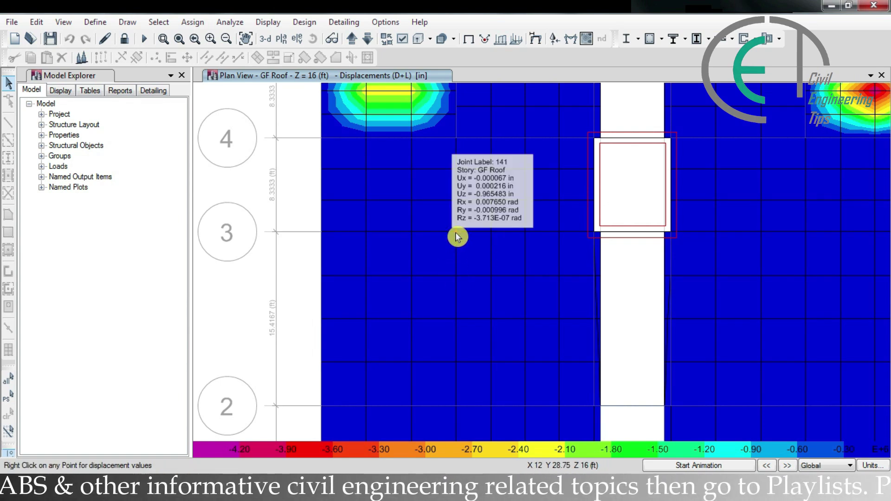
right_click(458, 280)
right_click(487, 279)
right_click(460, 282)
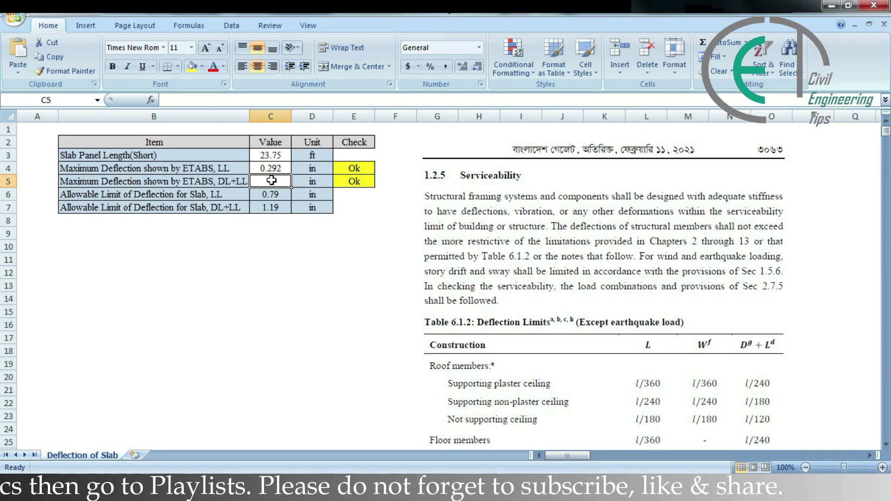
- In the Excel deflection sheet, enter 1.17 in as the maximum DL+LL deflection shown by ETABS
type("1")
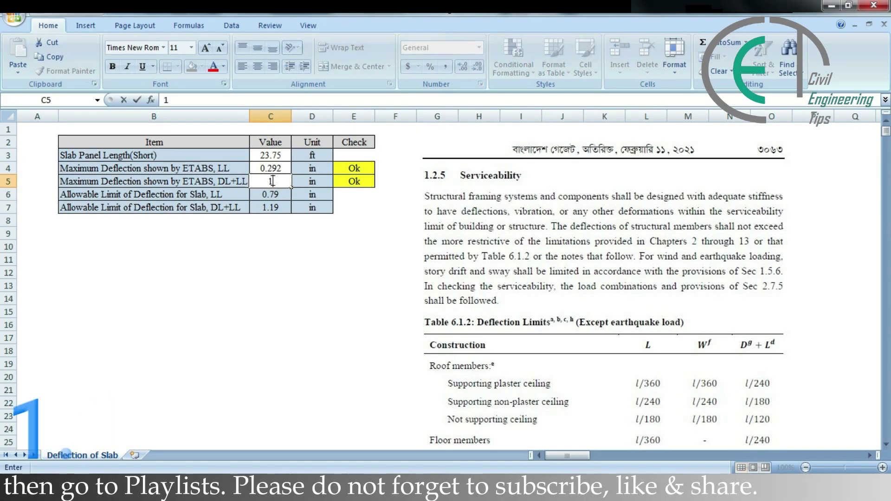
type(".17")
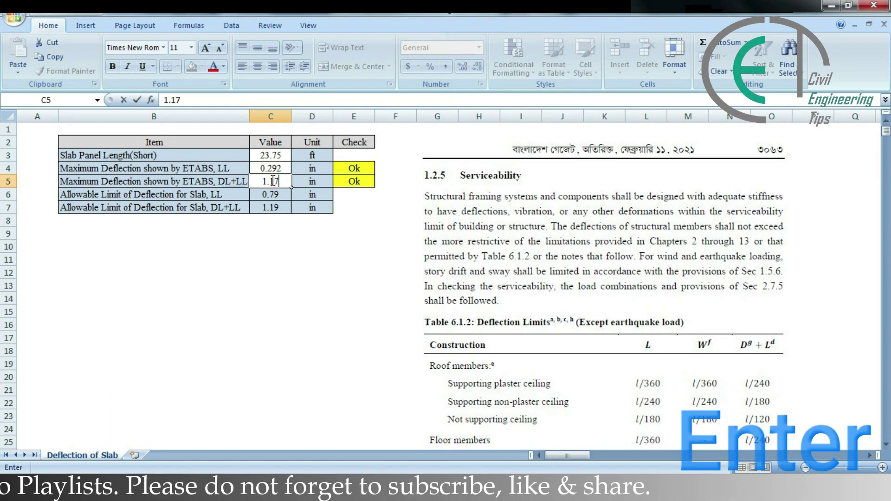
key("Return")
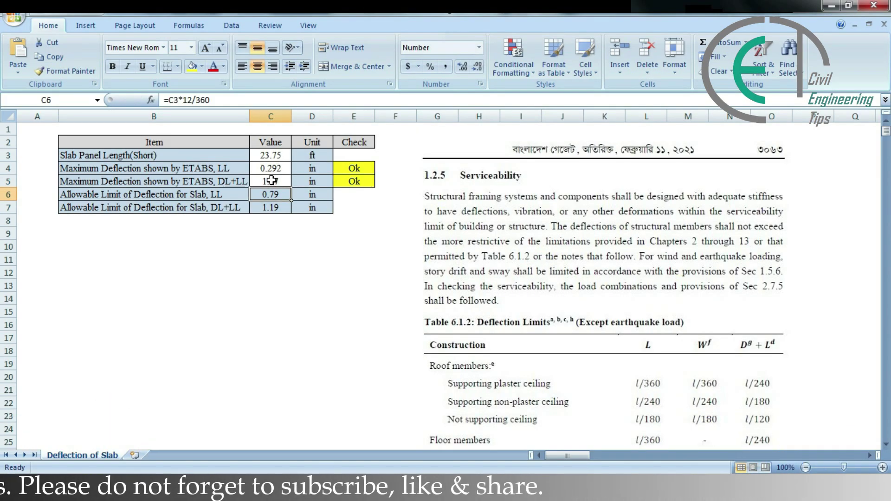